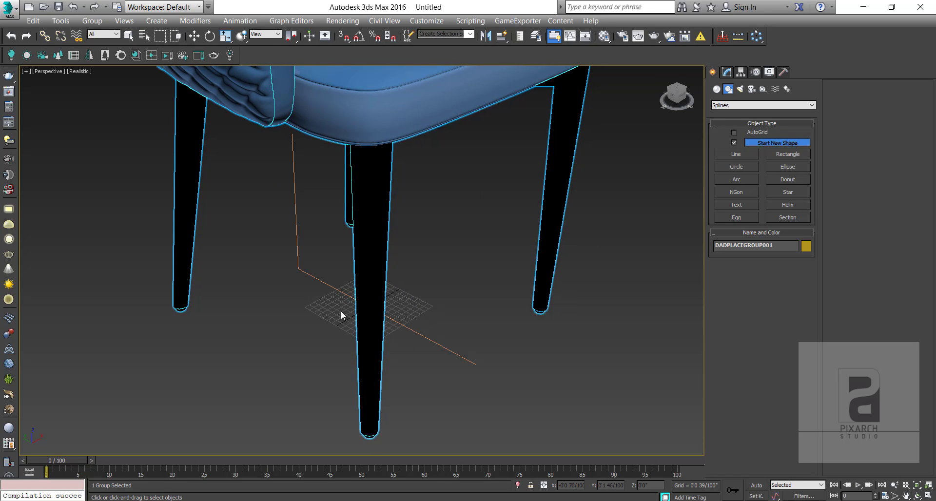
# - Extend the backdrop line by moving its front end vertex well in front of the chair and its rear vertices behind it
pyautogui.click(417, 280)
pyautogui.press('z')
pyautogui.moveTo(397, 282)
pyautogui.keyDown('alt'); pyautogui.mouseDown(button='middle')
pyautogui.moveTo(414, 333)
pyautogui.moveTo(399, 300)
pyautogui.mouseUp(button='middle'); pyautogui.keyUp('alt')
pyautogui.click(414, 333)
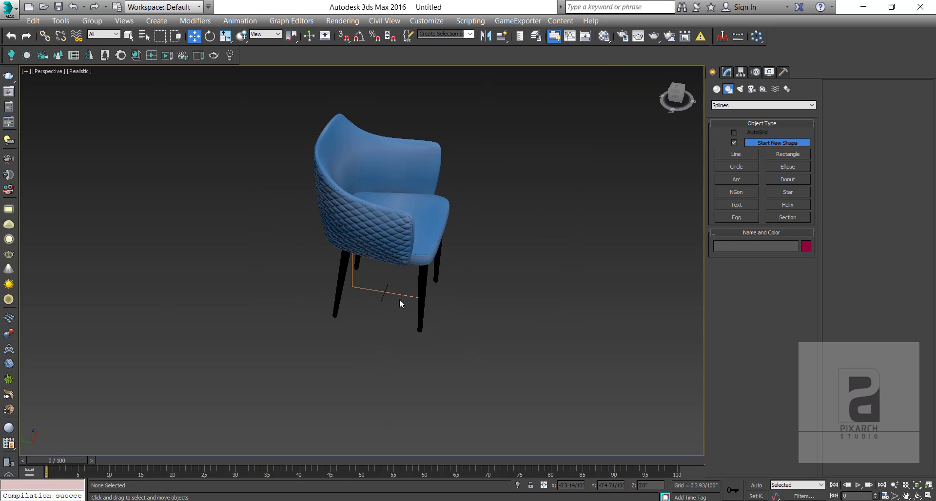
pyautogui.click(397, 288)
pyautogui.click(725, 75)
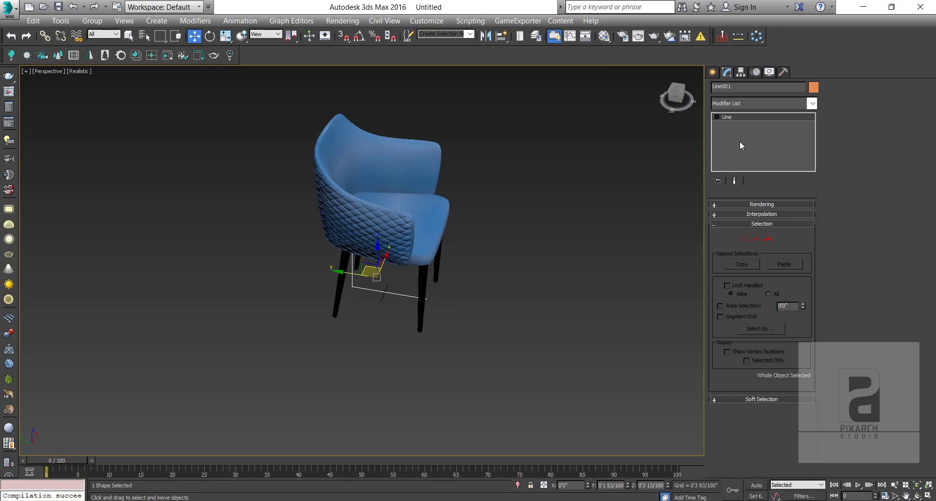
pyautogui.click(744, 240)
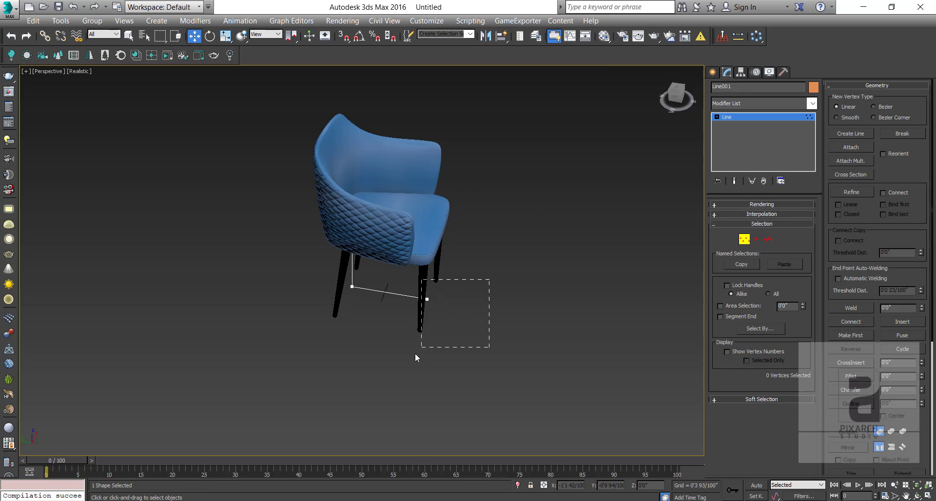
pyautogui.moveTo(416, 354); pyautogui.dragTo(468, 344)
pyautogui.moveTo(392, 294); pyautogui.dragTo(520, 262)
pyautogui.scroll(-8, 488, 302)
pyautogui.moveTo(434, 286); pyautogui.dragTo(361, 258)
# - Raise the backdrop line's upper rear vertex vertically, well above the chair's height, in the left view
pyautogui.click(379, 242)
pyautogui.scroll(-2, 390, 284)
pyautogui.press('l')
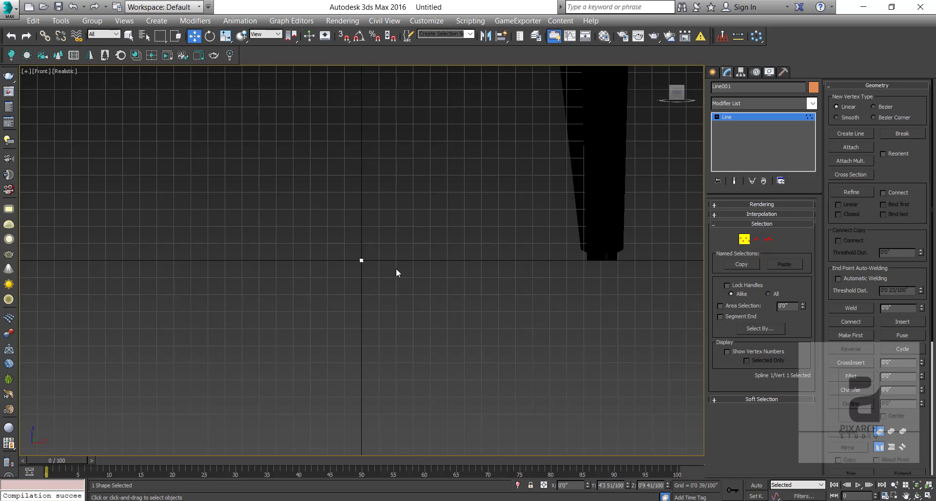
pyautogui.press('z')
pyautogui.scroll(-5, 291, 217)
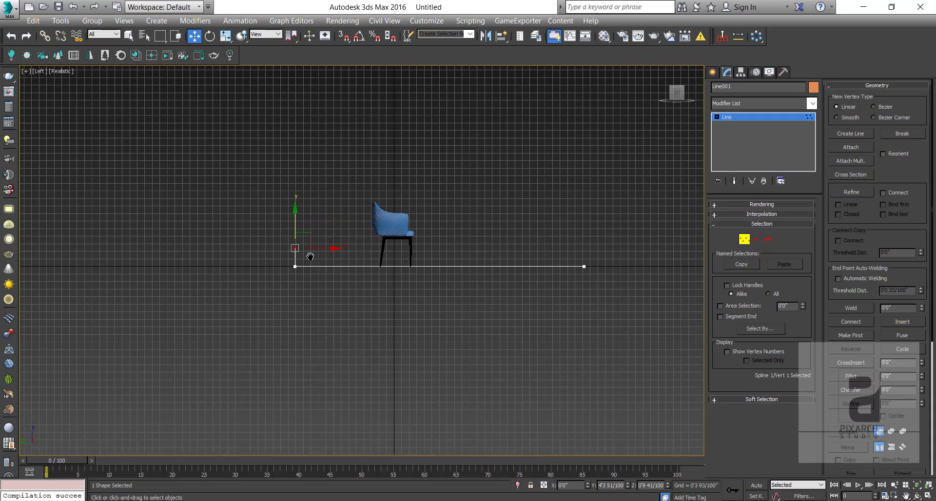
pyautogui.moveTo(279, 263); pyautogui.dragTo(292, 159)
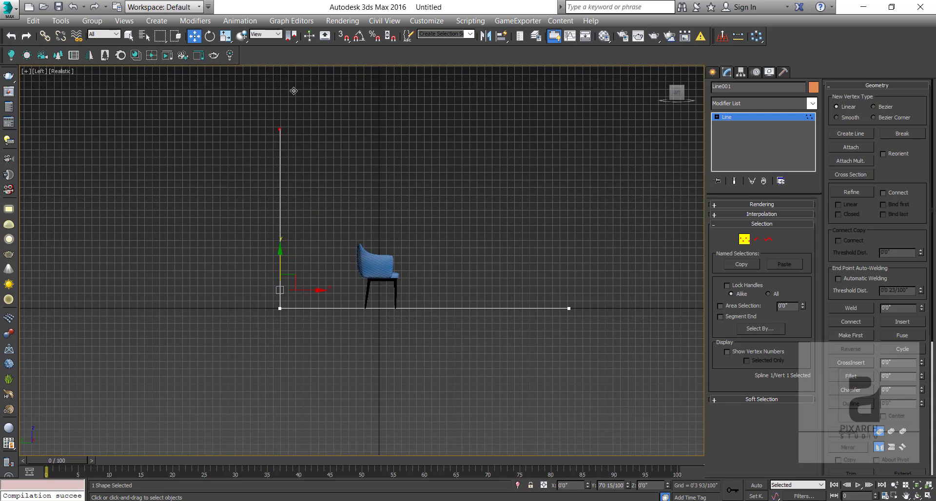
# - Move the whole backdrop line sideways along X, clear of the chair
pyautogui.press('p')
pyautogui.keyDown('alt'); pyautogui.moveTo(378, 255); pyautogui.dragTo(350, 296, button='middle'); pyautogui.keyUp('alt')
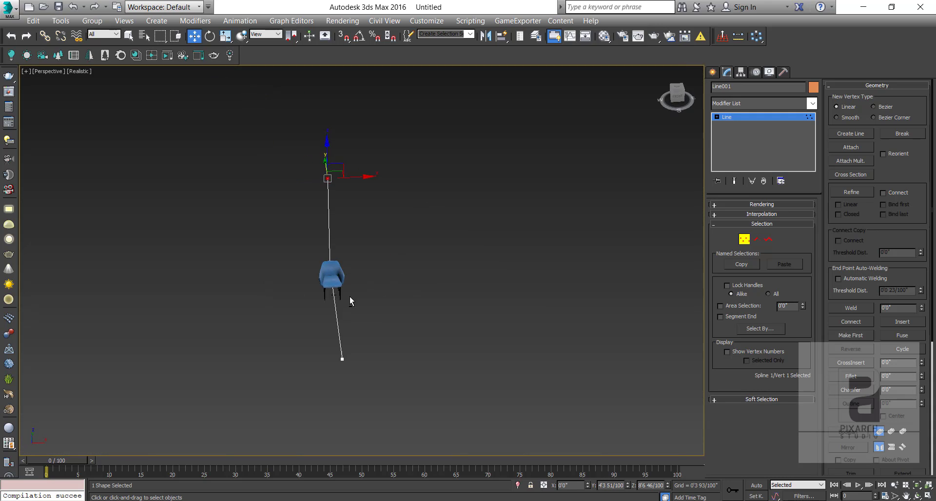
pyautogui.click(744, 241)
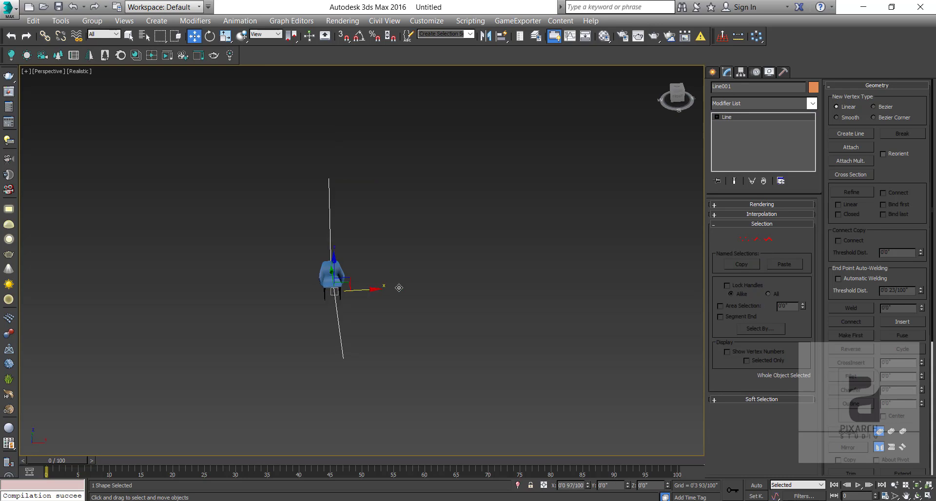
pyautogui.moveTo(368, 287); pyautogui.dragTo(482, 280)
# - Extrude the backdrop line by 20'0" to form a floor and a back wall around the chair
pyautogui.click(730, 108)
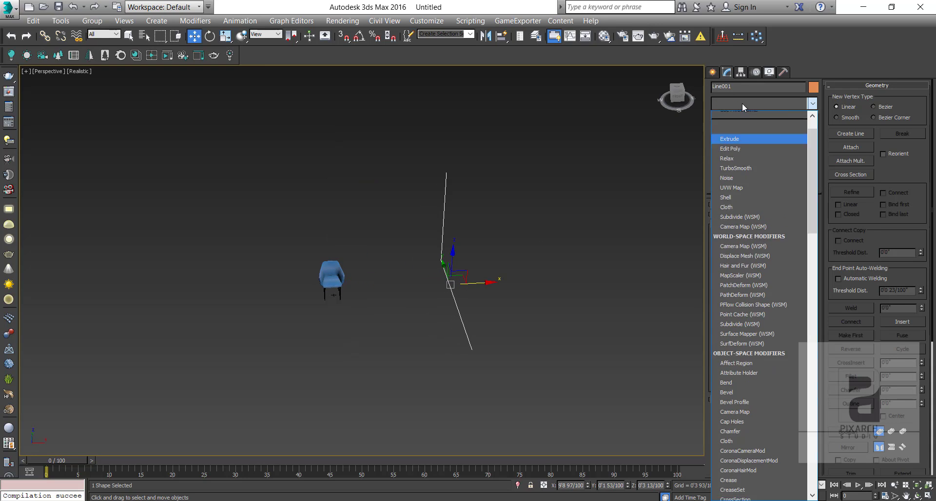
pyautogui.scroll(-1, 741, 112)
pyautogui.click(740, 119)
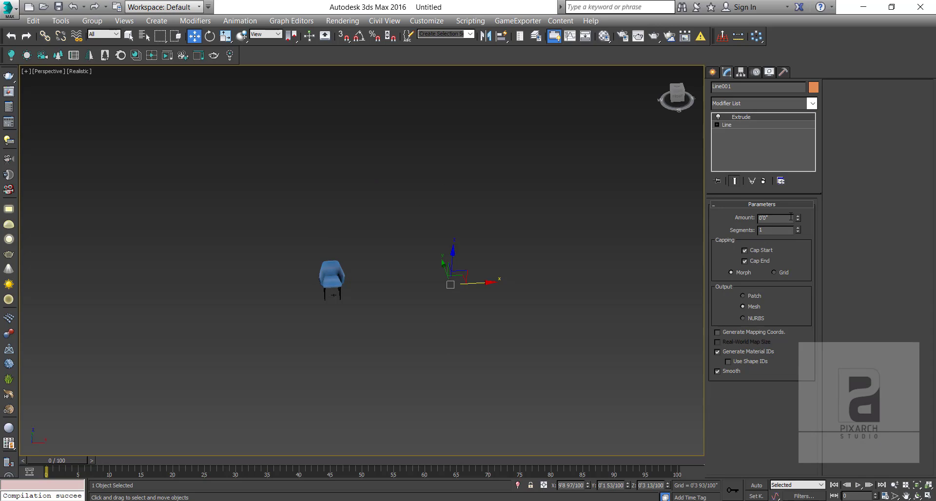
pyautogui.press('Return')
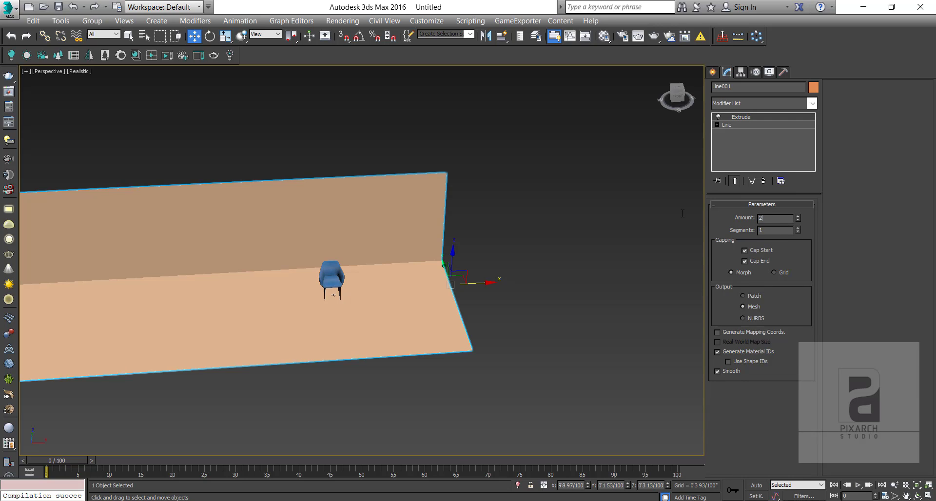
pyautogui.press('Return')
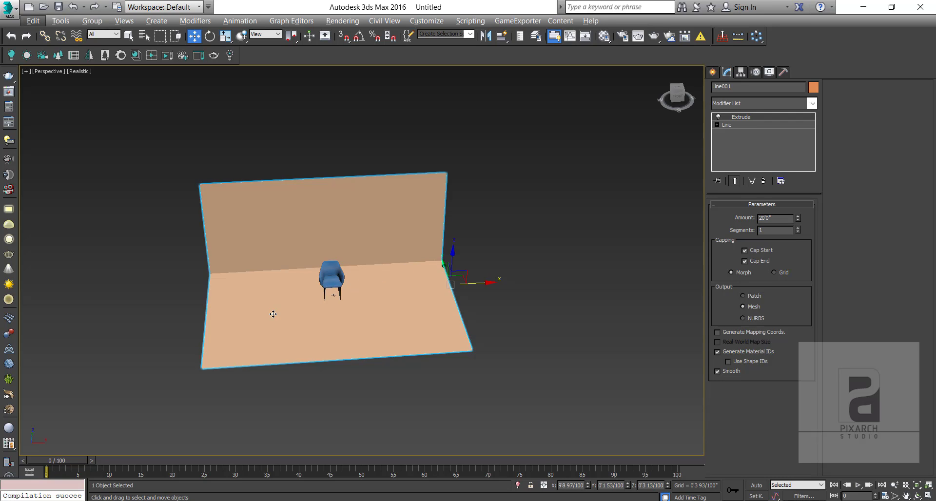
pyautogui.keyDown('alt'); pyautogui.moveTo(272, 316); pyautogui.dragTo(335, 293, button='middle'); pyautogui.keyUp('alt')
pyautogui.scroll(4, 335, 293)
pyautogui.scroll(-4, 418, 366)
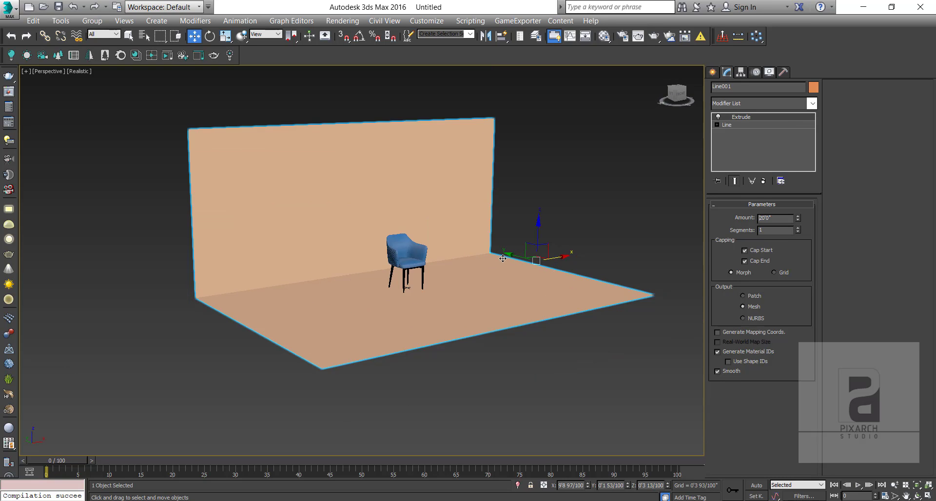
pyautogui.click(562, 199)
pyautogui.keyDown('alt'); pyautogui.moveTo(554, 222); pyautogui.dragTo(579, 234, button='middle'); pyautogui.keyUp('alt')
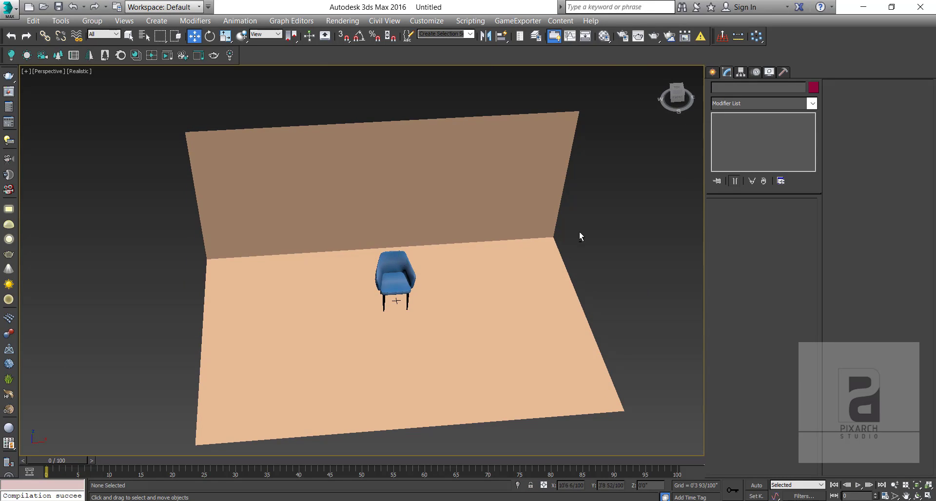
# - Show edged faces and add a Standard Chamfer of 1'3" to the backdrop's floor-to-wall edge
pyautogui.click(518, 218)
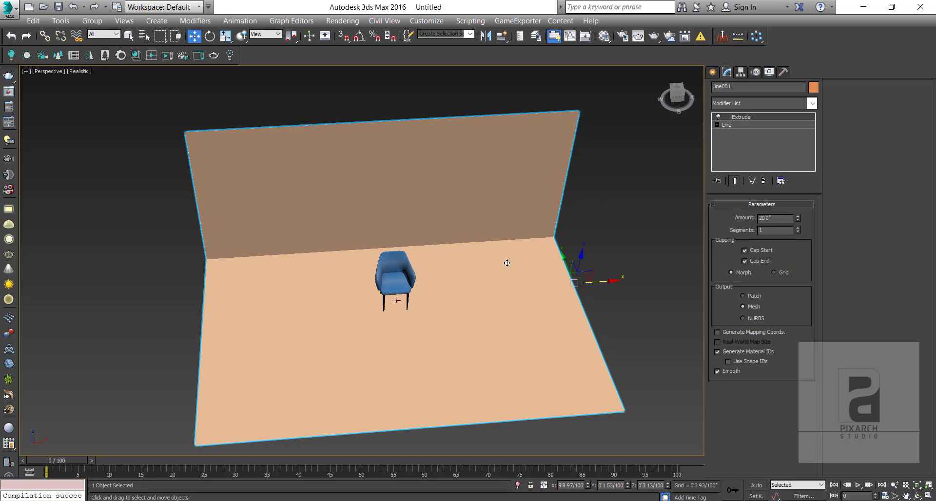
pyautogui.press('F4')
pyautogui.moveTo(455, 273)
pyautogui.keyDown('alt'); pyautogui.mouseDown(button='middle')
pyautogui.moveTo(436, 293)
pyautogui.moveTo(443, 270)
pyautogui.mouseUp(button='middle'); pyautogui.keyUp('alt')
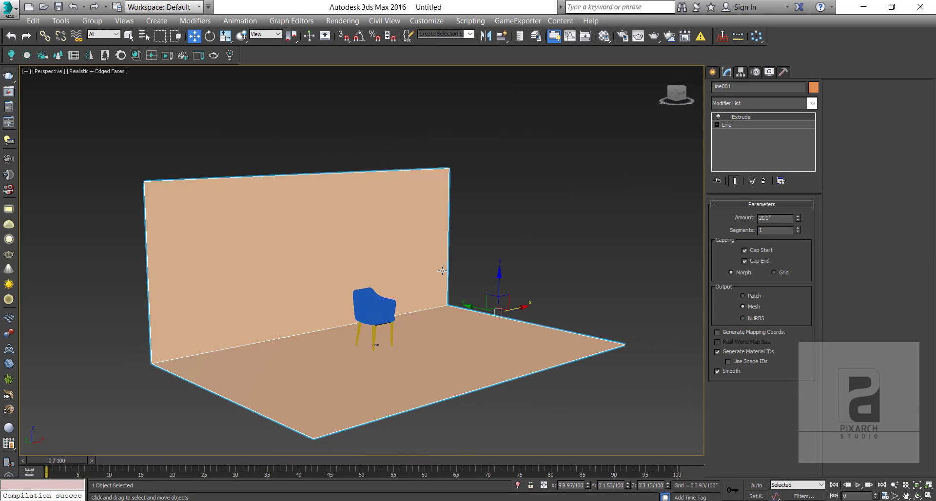
pyautogui.click(754, 103)
pyautogui.scroll(-2, 750, 174)
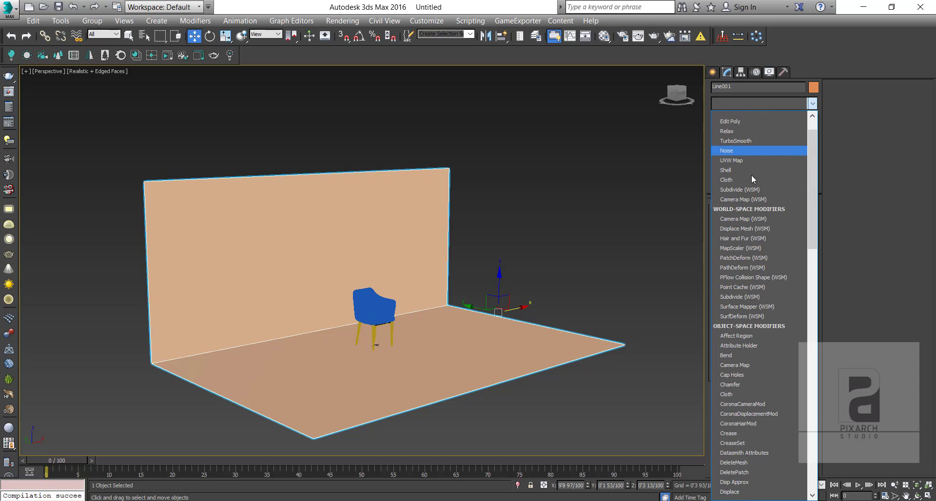
pyautogui.click(741, 320)
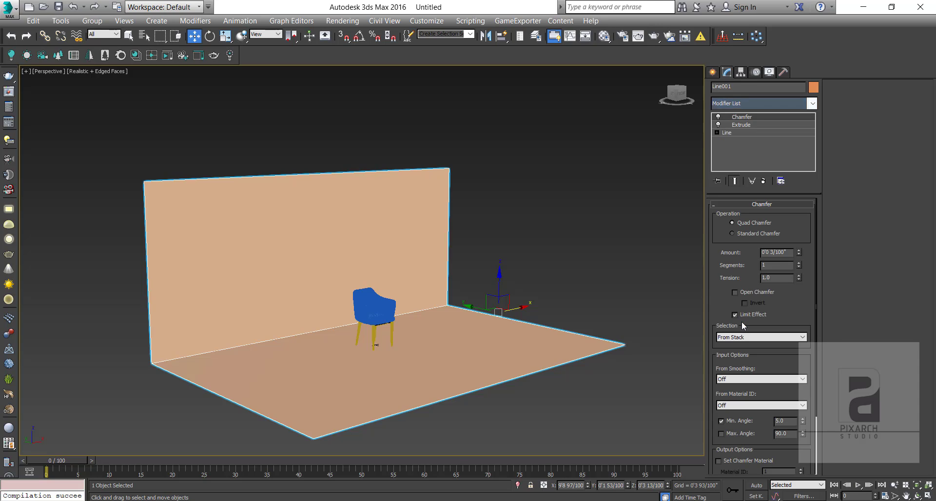
pyautogui.click(761, 233)
pyautogui.moveTo(800, 252); pyautogui.dragTo(100, 397)
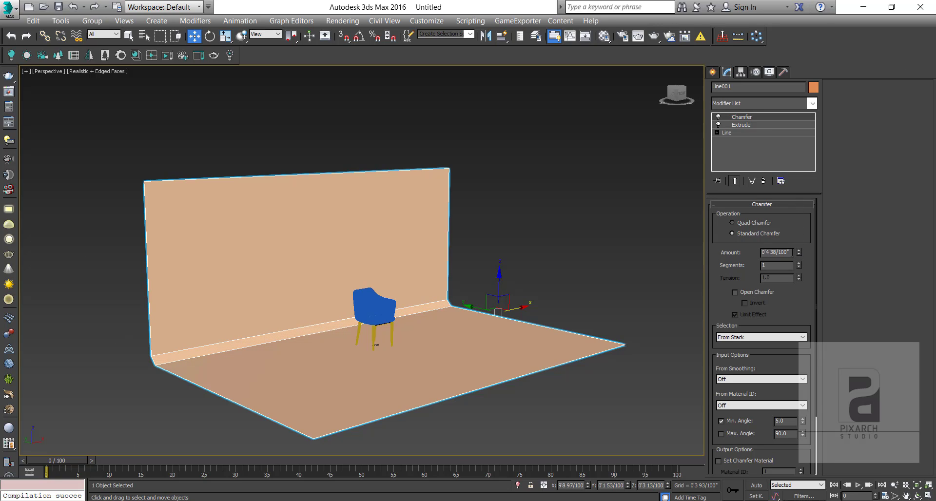
pyautogui.write('15')
pyautogui.press('Return')
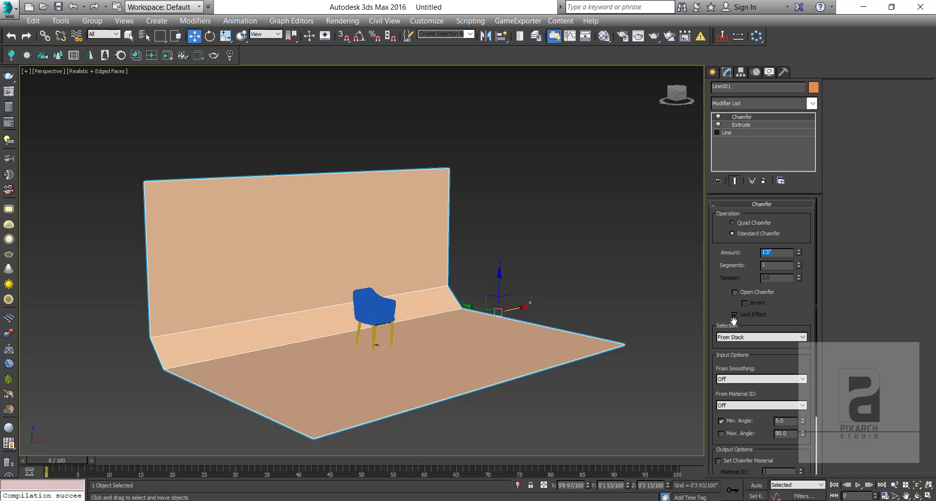
# - Set the backdrop chamfer to 30 segments and increase its amount to 2 feet
pyautogui.keyDown('alt'); pyautogui.moveTo(426, 354); pyautogui.dragTo(709, 282, button='middle'); pyautogui.keyUp('alt')
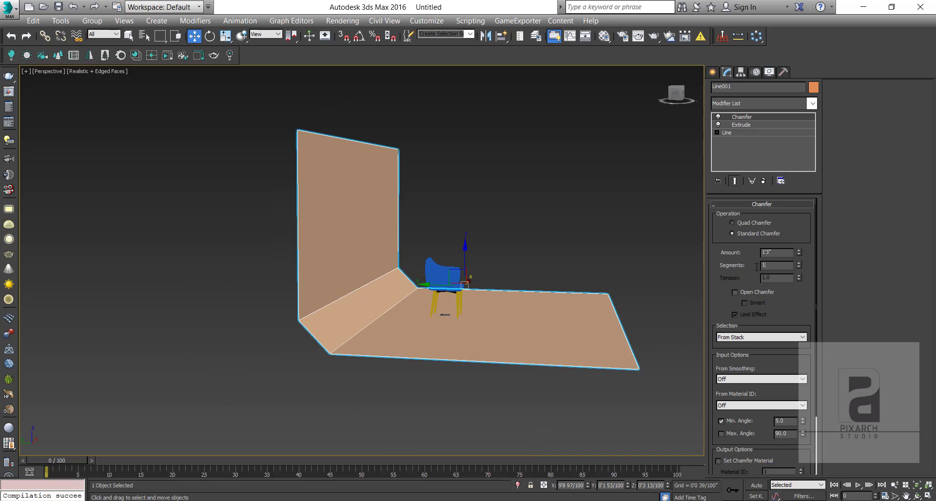
pyautogui.write('30')
pyautogui.press('Return')
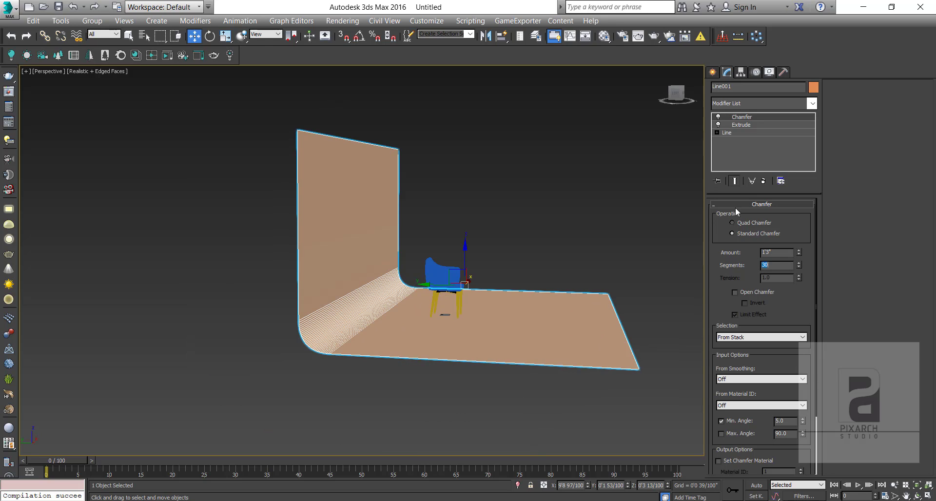
pyautogui.moveTo(532, 290)
pyautogui.keyDown('alt'); pyautogui.mouseDown(button='middle')
pyautogui.moveTo(509, 291)
pyautogui.moveTo(541, 285)
pyautogui.mouseUp(button='middle'); pyautogui.keyUp('alt')
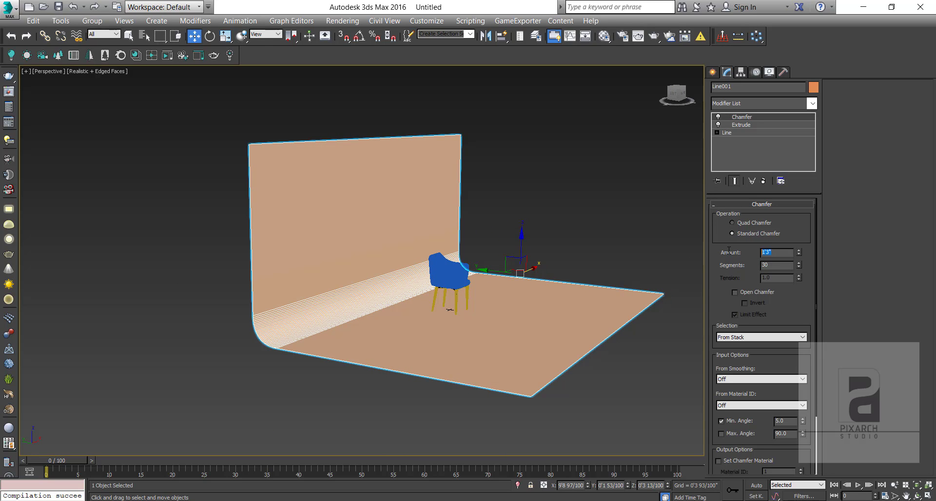
pyautogui.write('2')
pyautogui.press('Return')
pyautogui.keyDown('alt'); pyautogui.moveTo(644, 284); pyautogui.dragTo(539, 180, button='middle'); pyautogui.keyUp('alt')
pyautogui.click(539, 179)
# - Place a Standard Target camera in the top view, starting in front of the backdrop floor and aimed at the chair
pyautogui.keyDown('alt'); pyautogui.moveTo(521, 327); pyautogui.dragTo(596, 226, button='middle'); pyautogui.keyUp('alt')
pyautogui.press('t')
pyautogui.press('z')
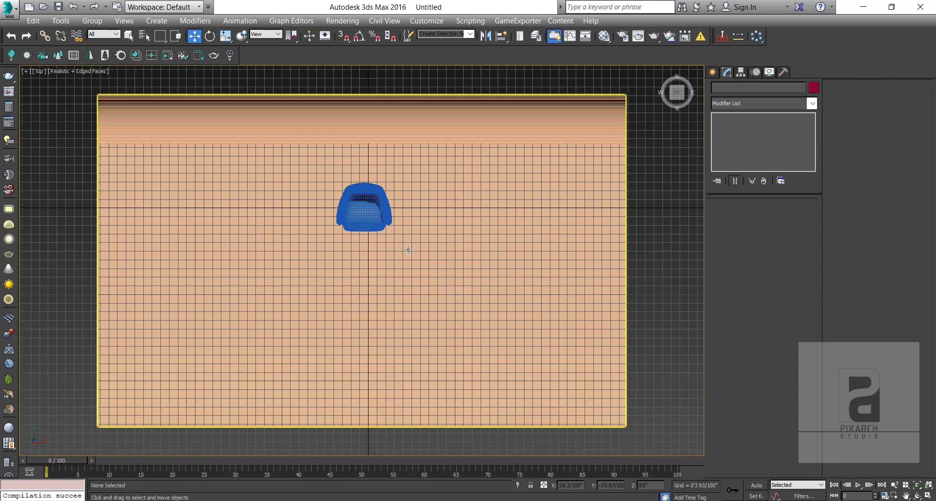
pyautogui.scroll(-2, 419, 244)
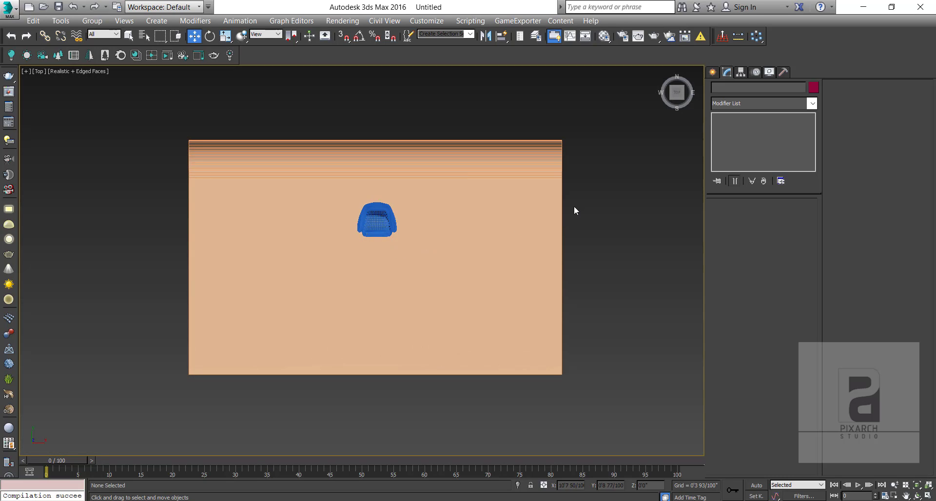
pyautogui.click(712, 73)
pyautogui.click(751, 89)
pyautogui.click(787, 144)
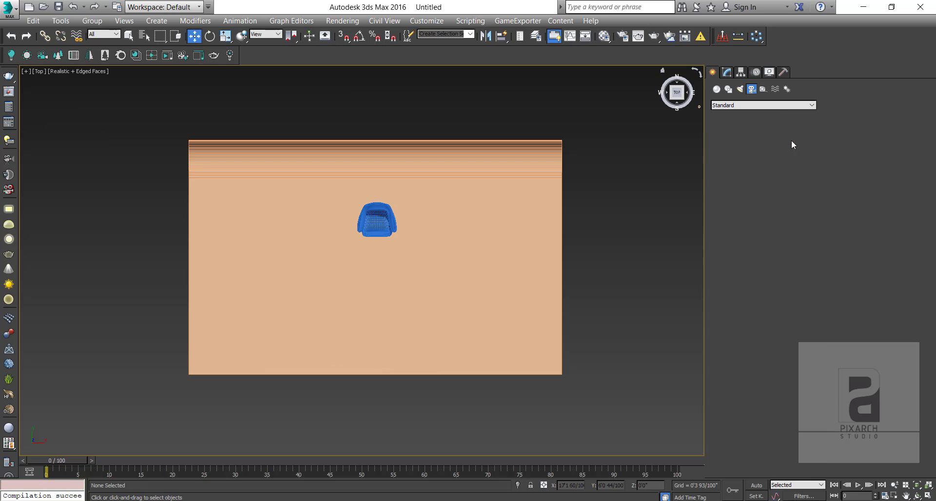
pyautogui.moveTo(374, 316); pyautogui.dragTo(375, 290, button='middle')
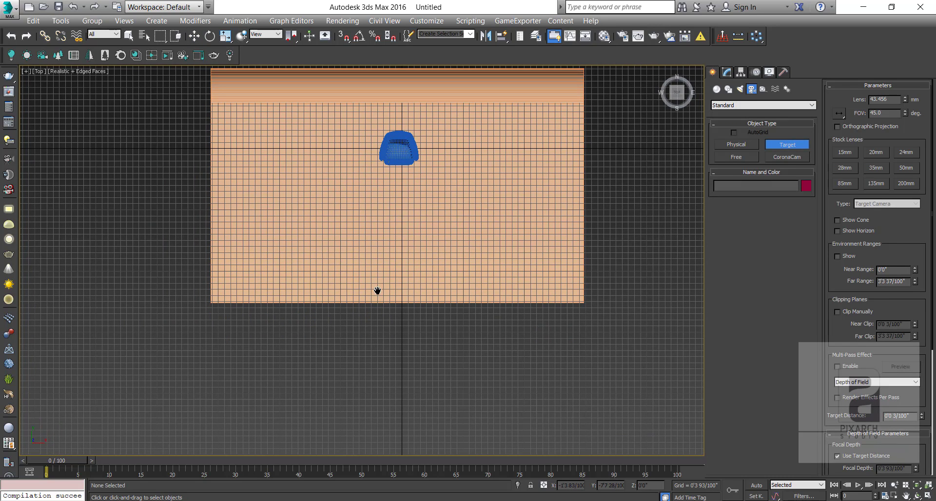
pyautogui.moveTo(403, 414); pyautogui.dragTo(402, 156)
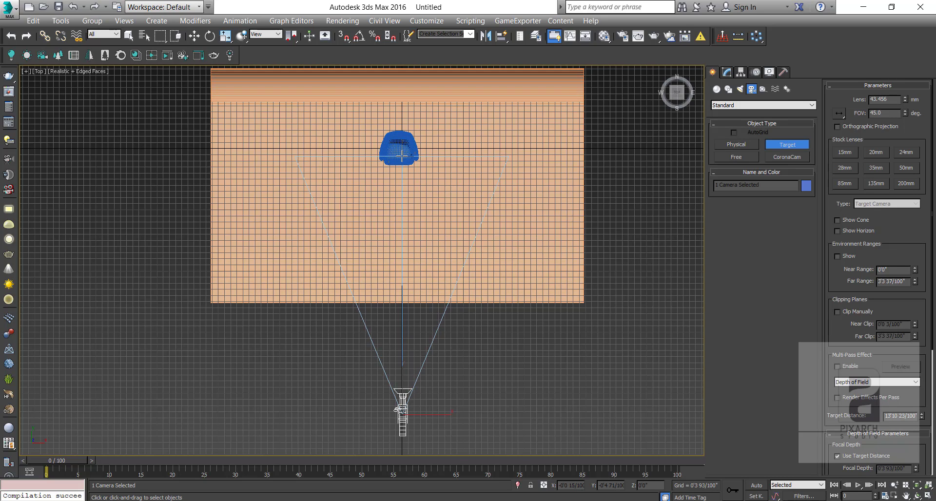
# - Move the chair slightly along X to centre it on the camera's line of sight
pyautogui.press('w')
pyautogui.click(404, 141)
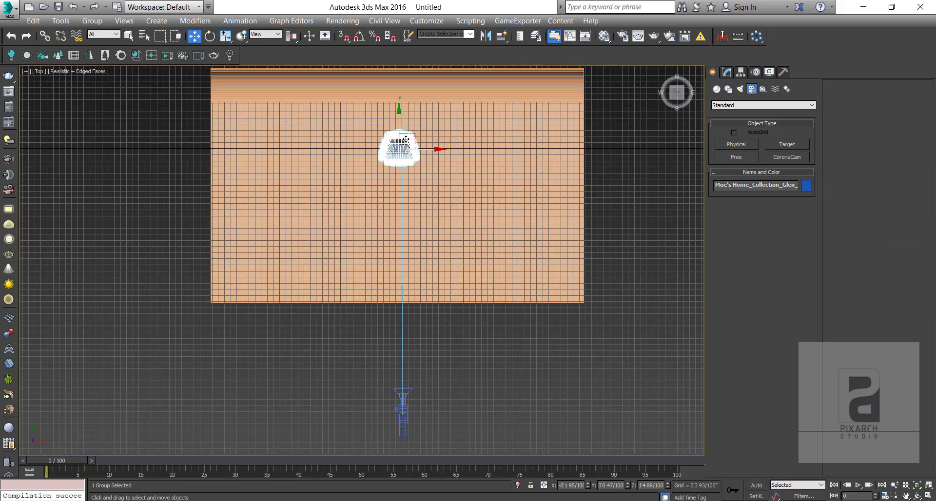
pyautogui.press('z')
pyautogui.moveTo(395, 196); pyautogui.dragTo(414, 195)
pyautogui.hotkey('shift', 'z')
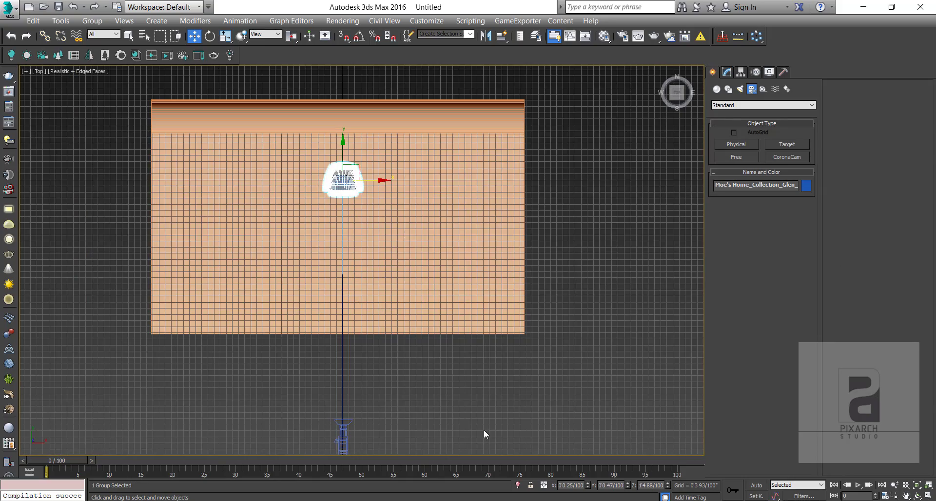
pyautogui.click(457, 400)
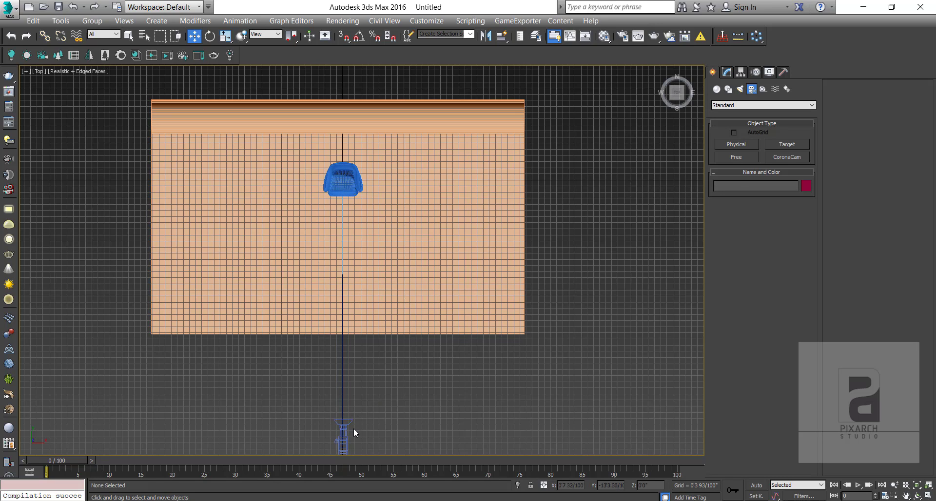
# - Look through Camera001, reposition it higher to frame the chair and the floor, and show the safe frame
pyautogui.click(343, 432)
pyautogui.press('c')
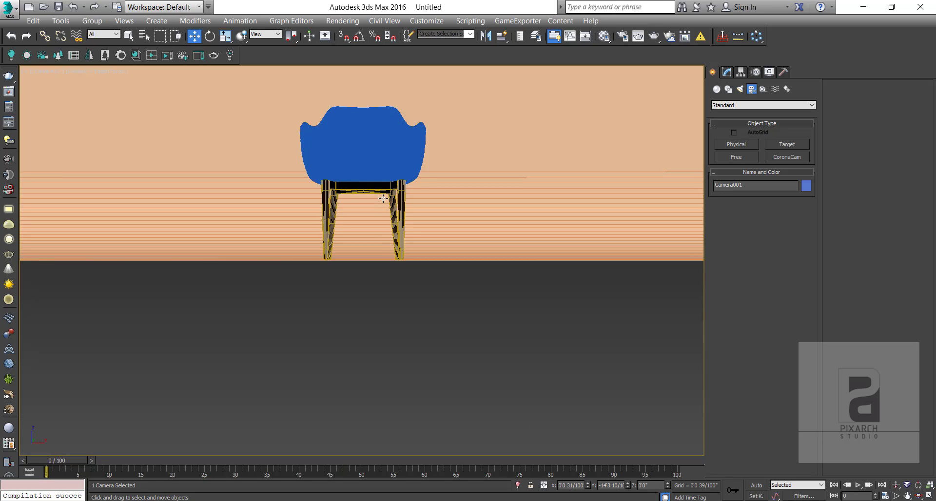
pyautogui.moveTo(383, 200); pyautogui.dragTo(391, 314, button='middle')
pyautogui.hotkey('shift', 'f')
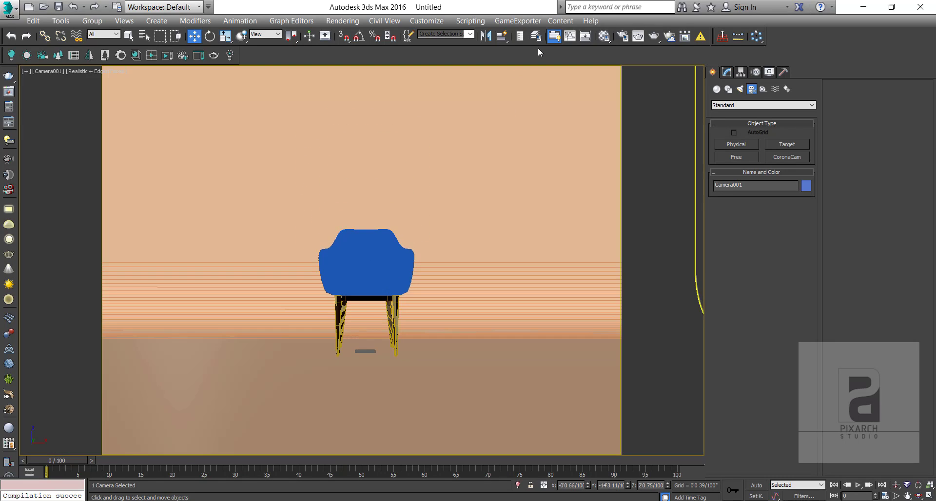
# - Set the render output's image aspect to 1.0 in Render Setup and lock the ratio
pyautogui.click(622, 37)
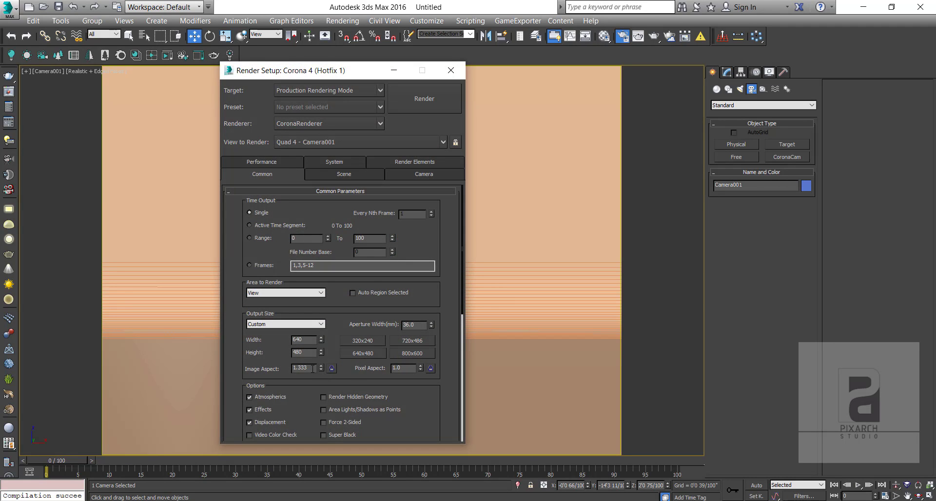
pyautogui.write('1')
pyautogui.press('Return')
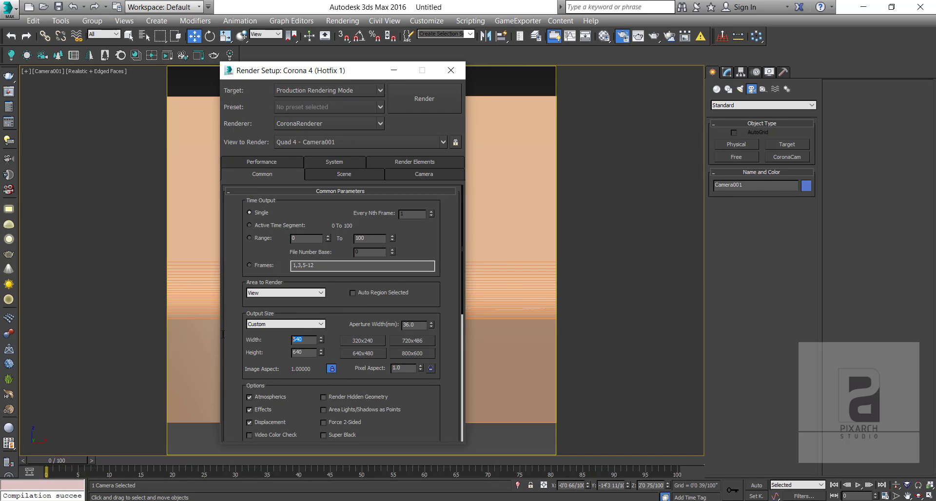
# - Set the render output width to 1250 with the square aspect locked and close Render Setup
pyautogui.write('12')
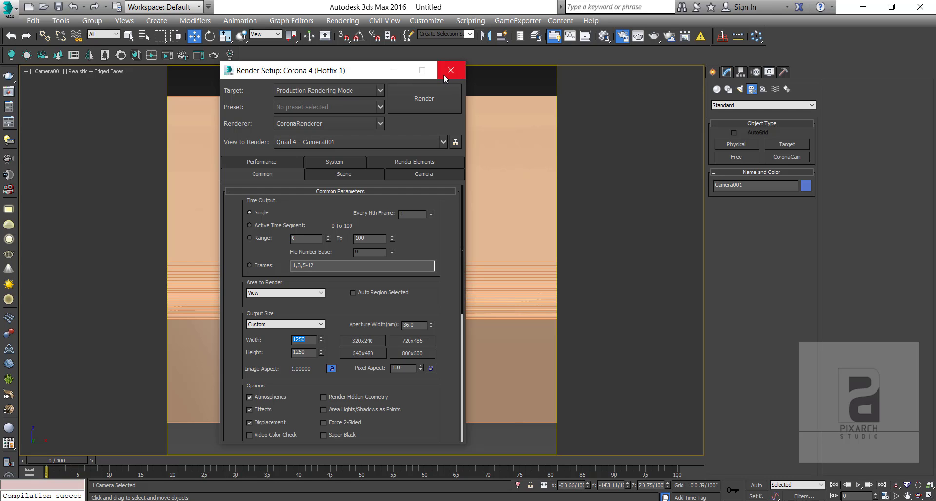
pyautogui.click(464, 69)
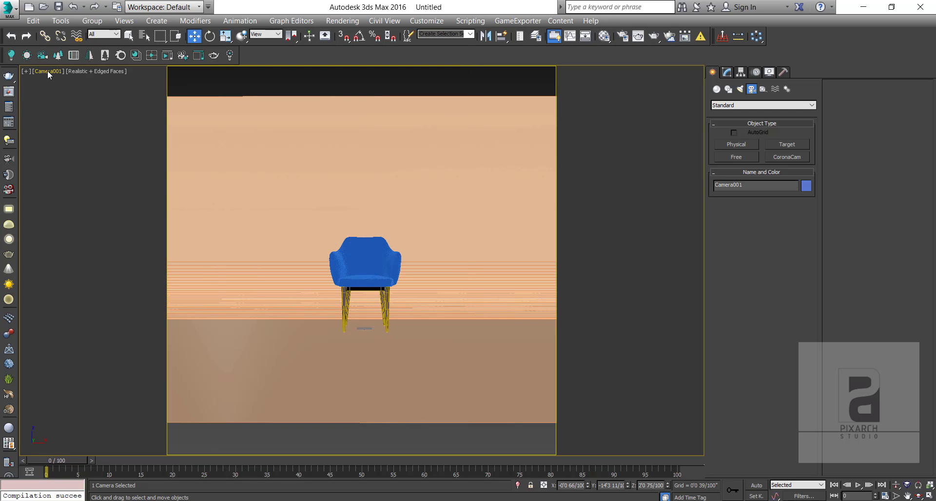
# - Give Camera001 the 85mm stock lens, reframe the chair lower in the shot, and turn off edged faces
pyautogui.click(48, 71)
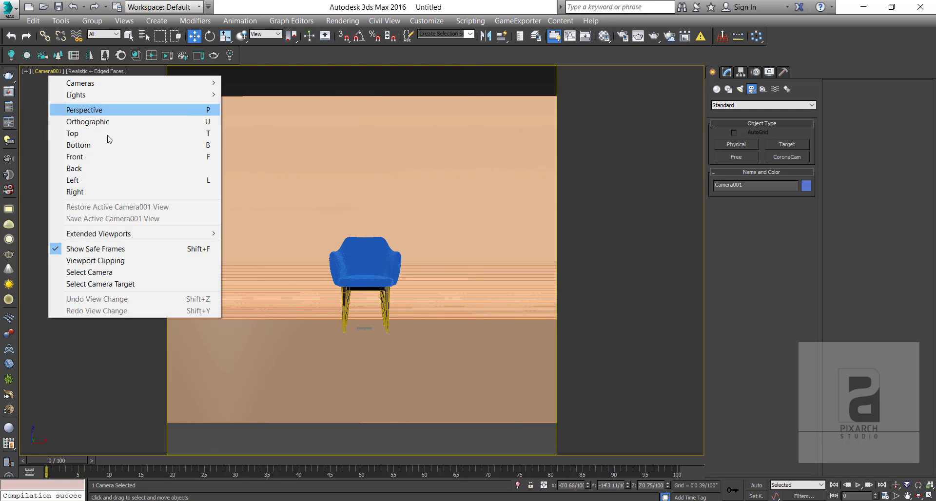
pyautogui.click(103, 274)
pyautogui.click(727, 72)
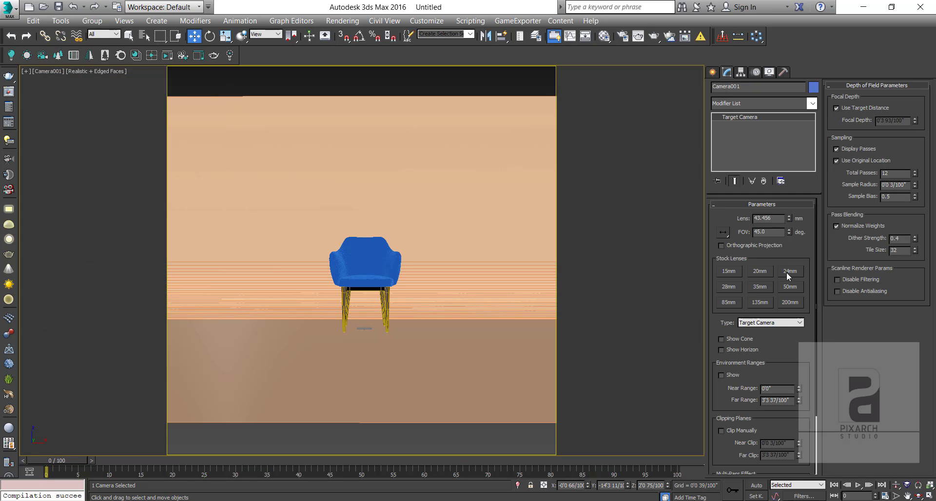
pyautogui.click(732, 303)
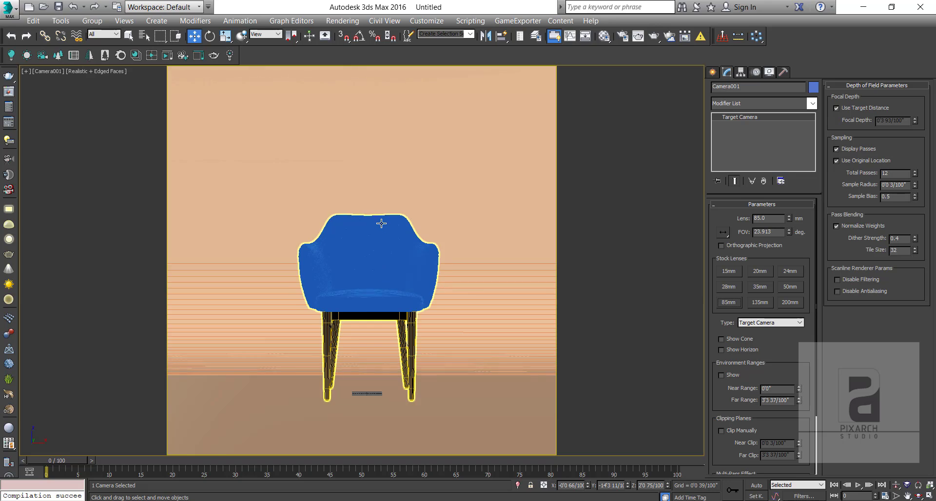
pyautogui.moveTo(382, 192); pyautogui.dragTo(385, 243, button='middle')
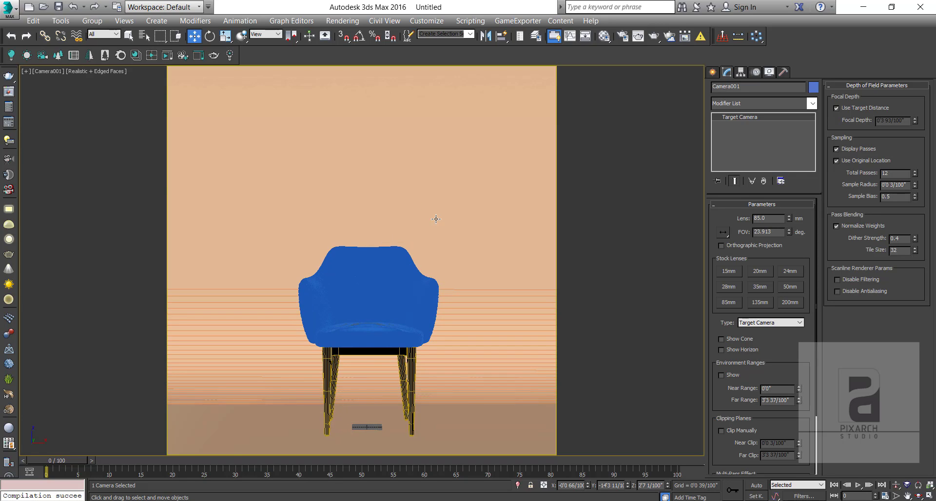
pyautogui.press('F4')
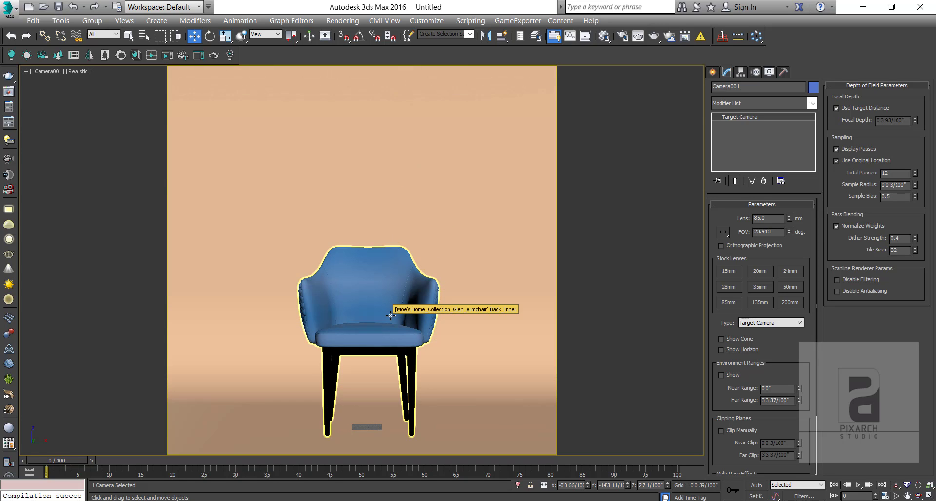
# - Draw a rectangular CoronaLight on the backdrop floor in the top view, in front of the chair on its west side
pyautogui.press('p')
pyautogui.keyDown('alt'); pyautogui.moveTo(390, 315); pyautogui.dragTo(462, 275, button='middle'); pyautogui.keyUp('alt')
pyautogui.click(477, 319)
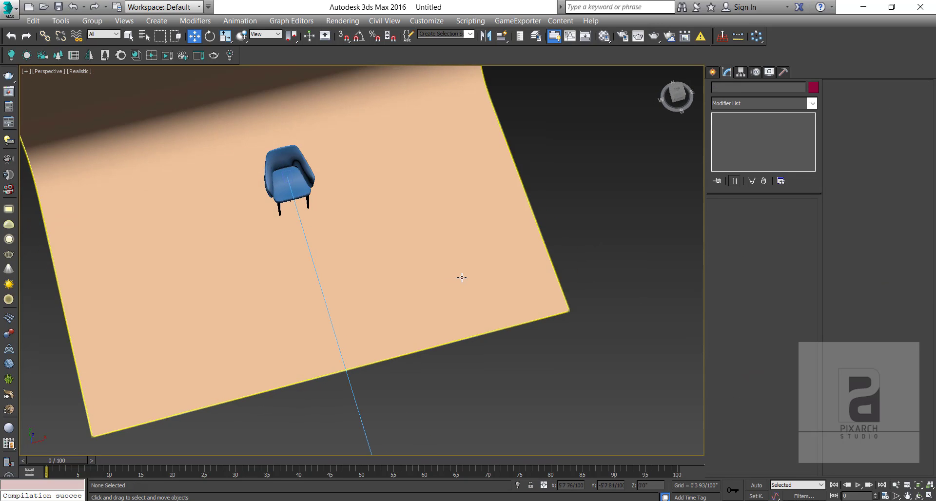
pyautogui.press('t')
pyautogui.press('z')
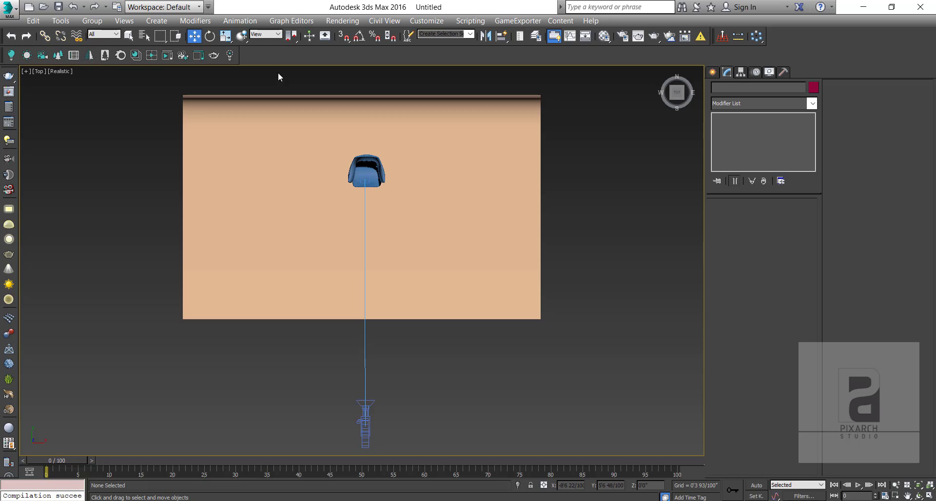
pyautogui.click(26, 55)
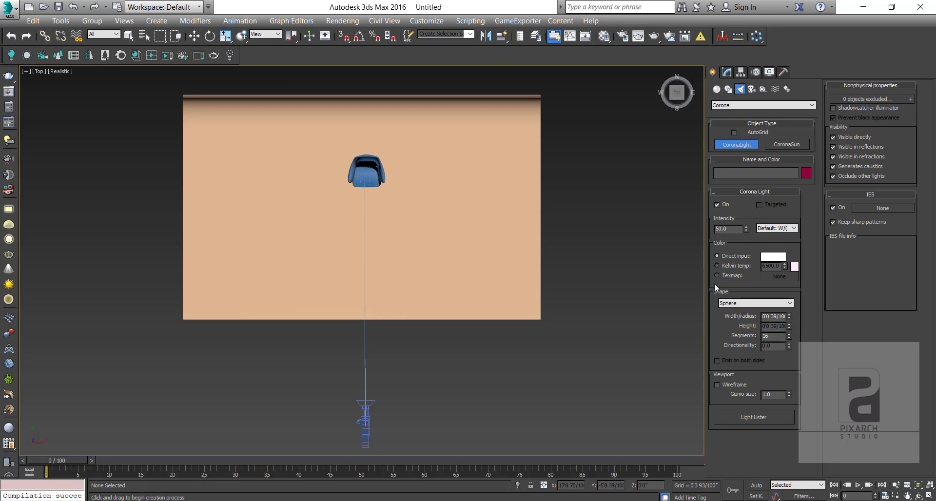
pyautogui.click(742, 304)
pyautogui.click(737, 319)
pyautogui.moveTo(253, 200); pyautogui.dragTo(309, 255)
pyautogui.press('w')
pyautogui.scroll(2, 307, 225)
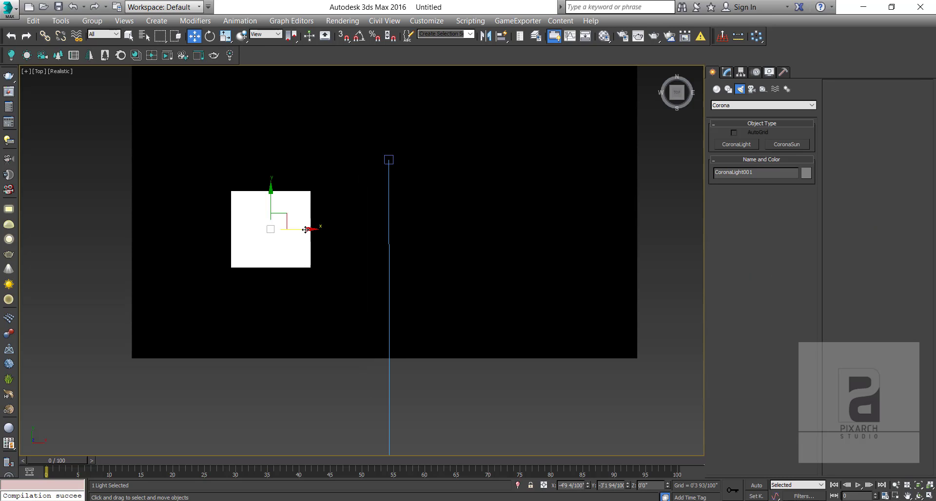
# - Rotate the light to face the chair, about 64° around X and about -43° around Z
pyautogui.press('e')
pyautogui.press('p')
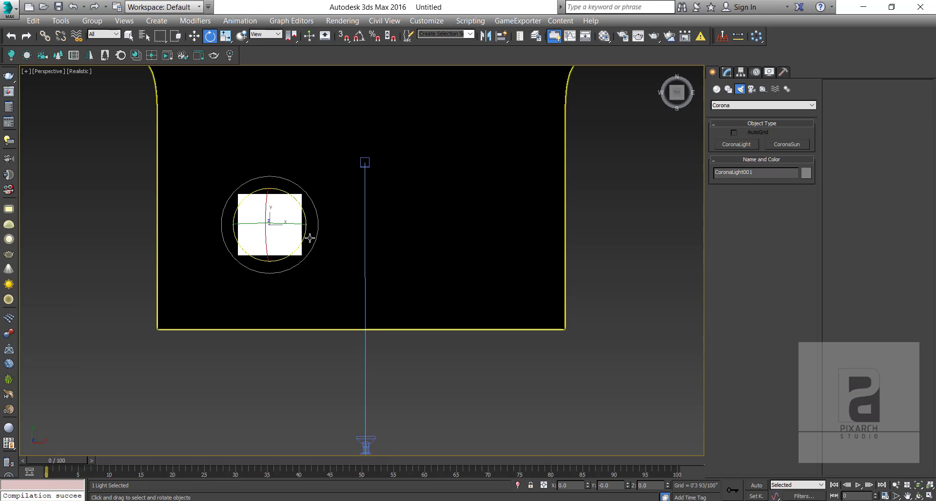
pyautogui.keyDown('alt'); pyautogui.moveTo(409, 288); pyautogui.dragTo(277, 207, button='middle'); pyautogui.keyUp('alt')
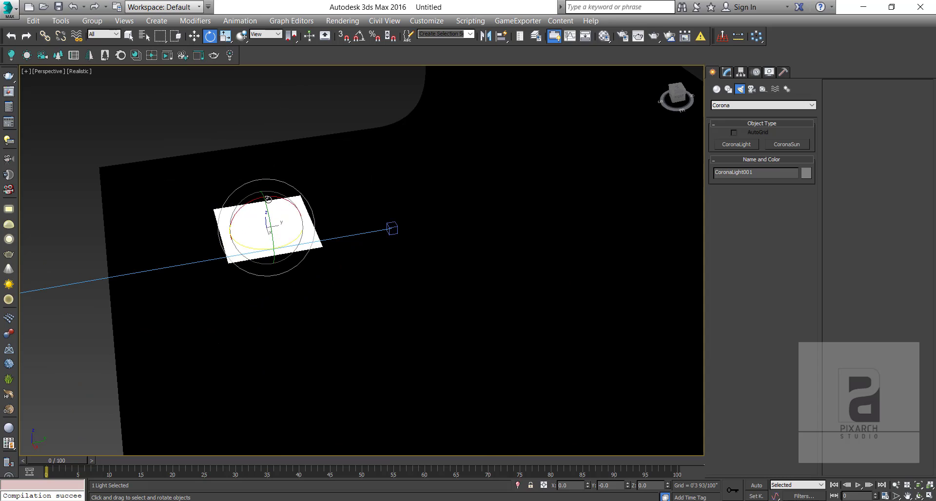
pyautogui.moveTo(277, 208); pyautogui.dragTo(207, 191)
pyautogui.moveTo(311, 256); pyautogui.dragTo(326, 283)
pyautogui.keyDown('alt'); pyautogui.moveTo(326, 283); pyautogui.dragTo(369, 290, button='middle'); pyautogui.keyUp('alt')
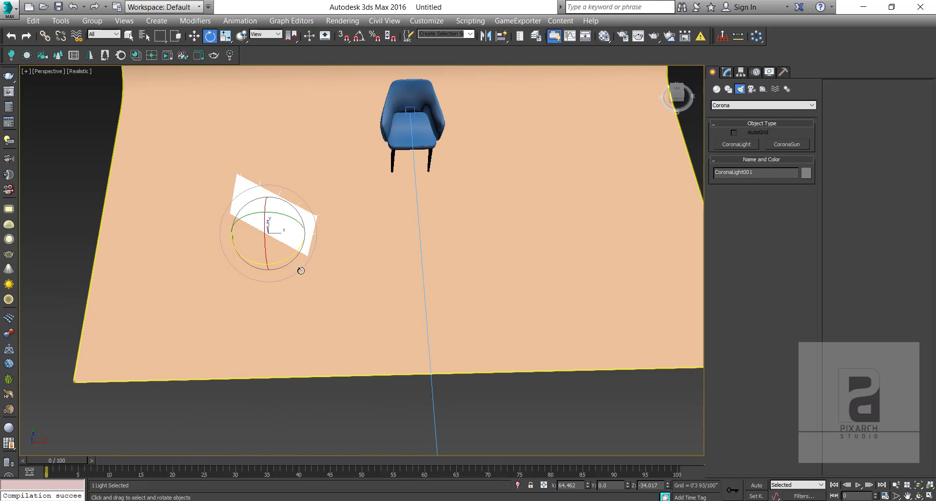
pyautogui.moveTo(294, 259); pyautogui.dragTo(280, 259)
# - Raise the light in the front view to a height of about 4'4"
pyautogui.press('f')
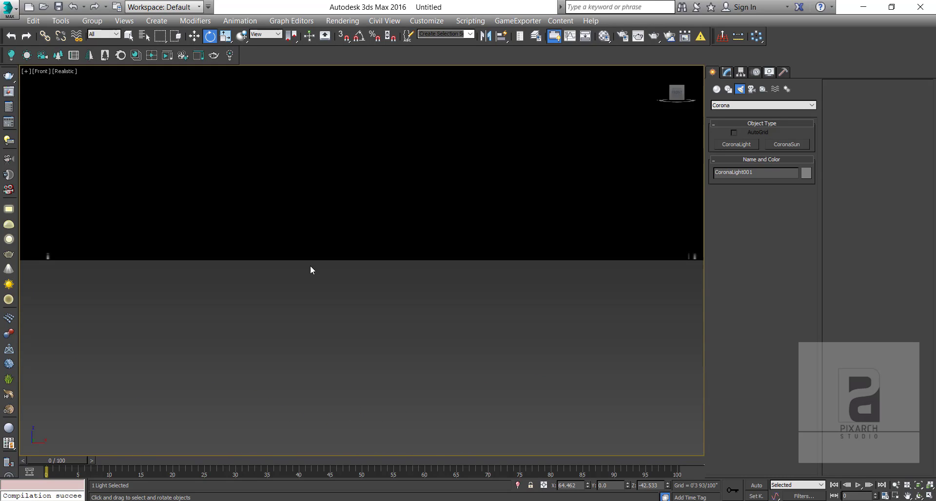
pyautogui.scroll(-3, 341, 312)
pyautogui.press('w')
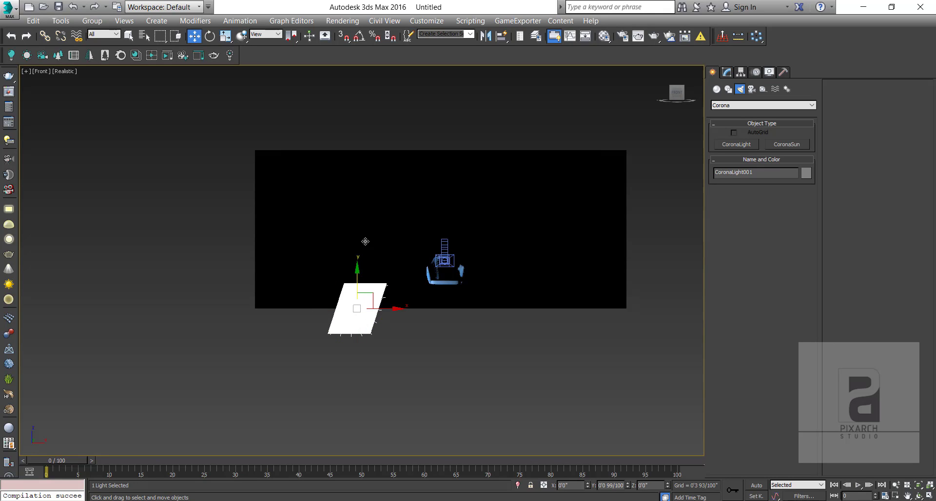
pyautogui.moveTo(375, 276); pyautogui.dragTo(376, 198)
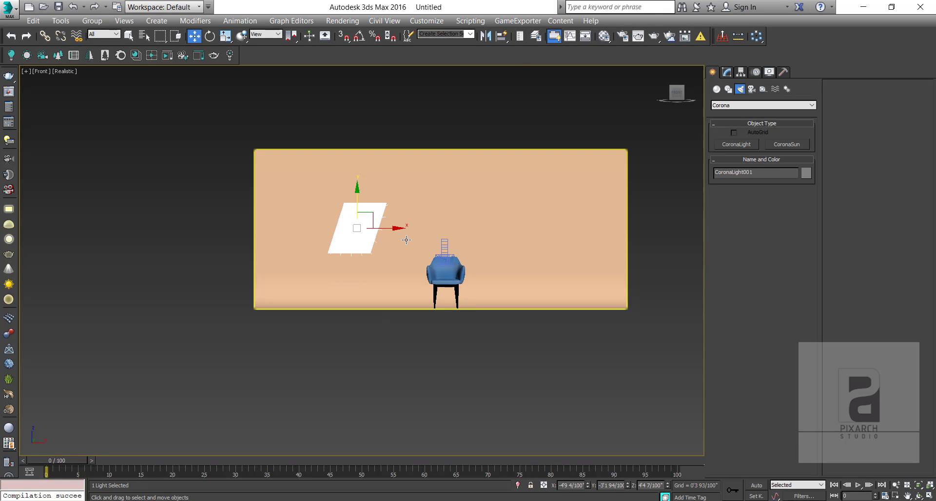
# - Switch the perspective view to Shaded display and view the light's placement relative to the chair
pyautogui.press('p')
pyautogui.keyDown('alt'); pyautogui.moveTo(477, 279); pyautogui.dragTo(445, 278, button='middle'); pyautogui.keyUp('alt')
pyautogui.click(82, 71)
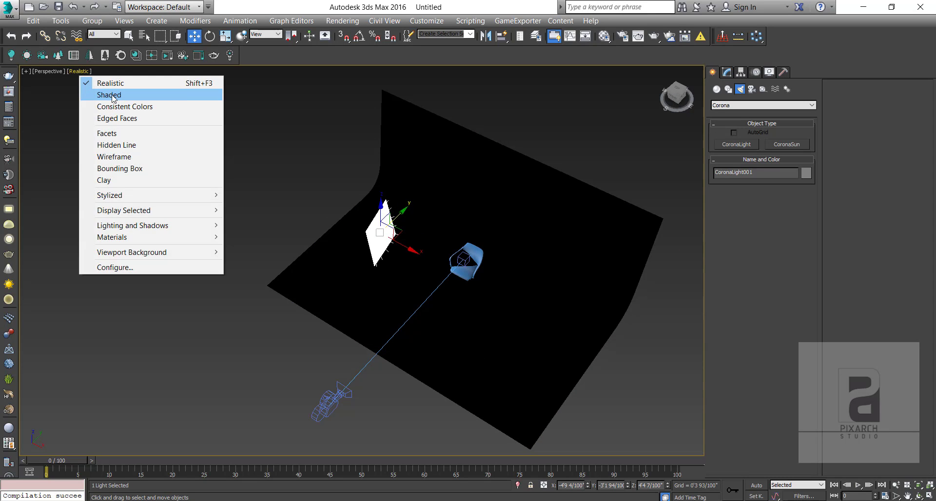
pyautogui.click(97, 92)
pyautogui.scroll(4, 408, 266)
pyautogui.keyDown('alt'); pyautogui.moveTo(408, 266); pyautogui.dragTo(401, 297, button='middle'); pyautogui.keyUp('alt')
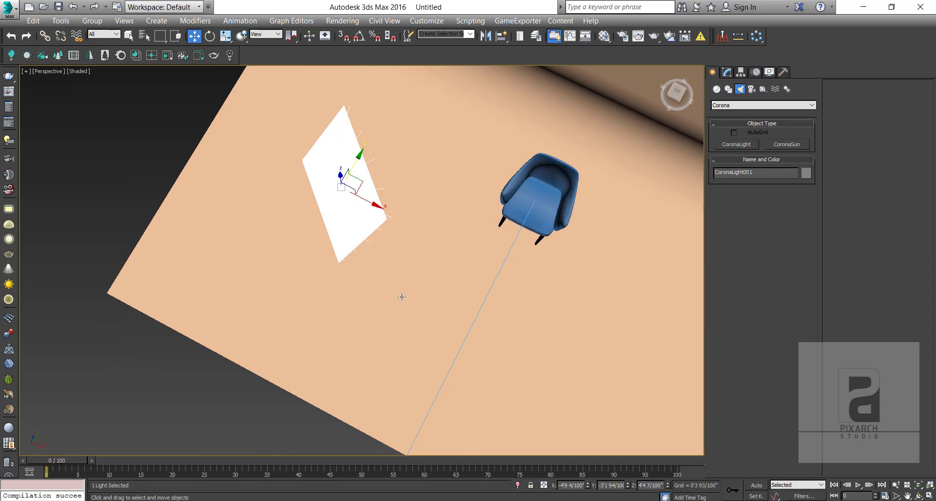
# - Try an instanced clone of the light on the opposite side of the chair, rotated toward it, and delete it
pyautogui.press('t')
pyautogui.moveTo(292, 216)
pyautogui.mouseDown()
pyautogui.moveTo(258, 269)
pyautogui.moveTo(589, 301)
pyautogui.mouseUp()
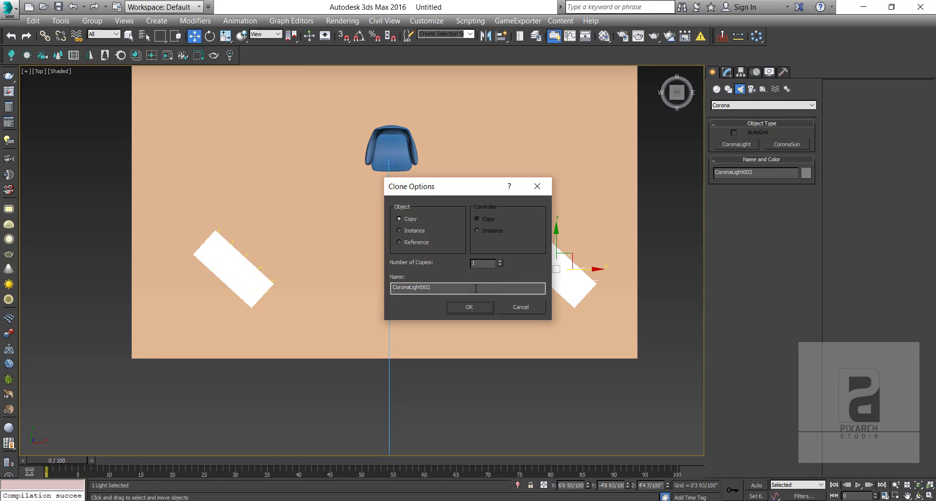
pyautogui.click(416, 231)
pyautogui.click(469, 307)
pyautogui.press('e')
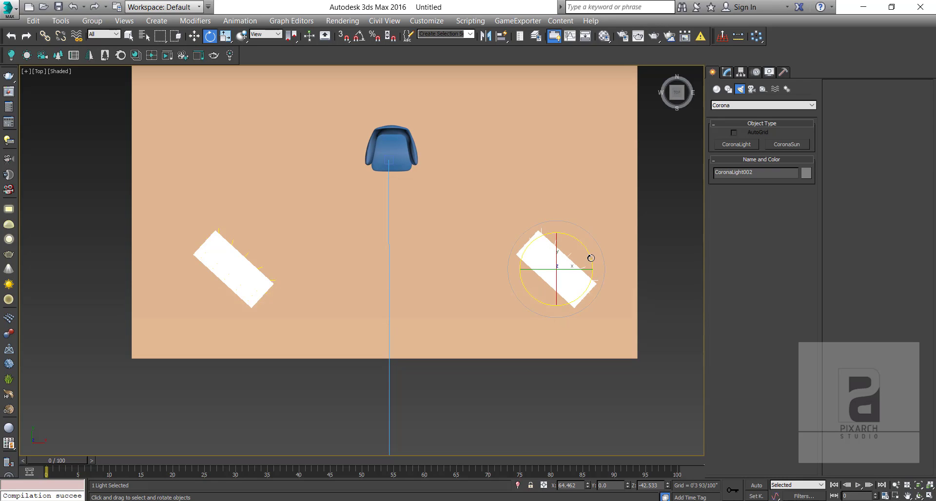
pyautogui.moveTo(589, 259)
pyautogui.mouseDown()
pyautogui.moveTo(558, 160)
pyautogui.moveTo(565, 175)
pyautogui.mouseUp()
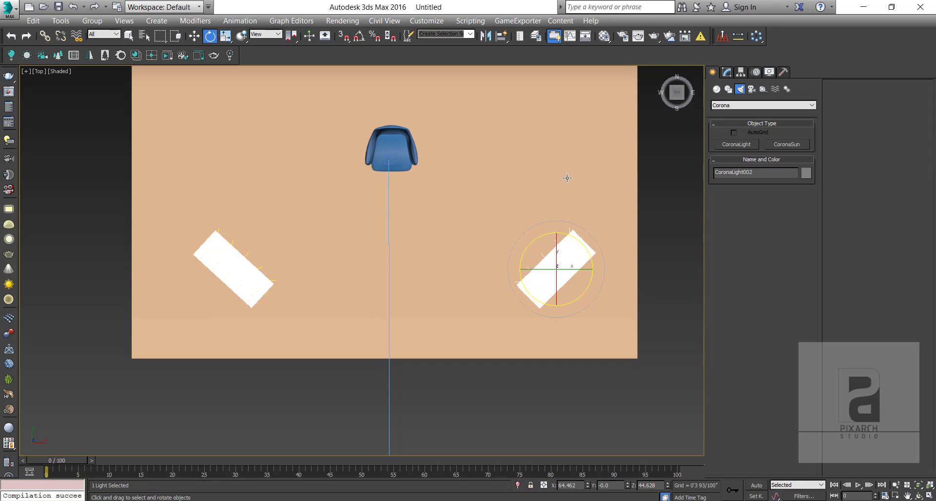
pyautogui.press('w')
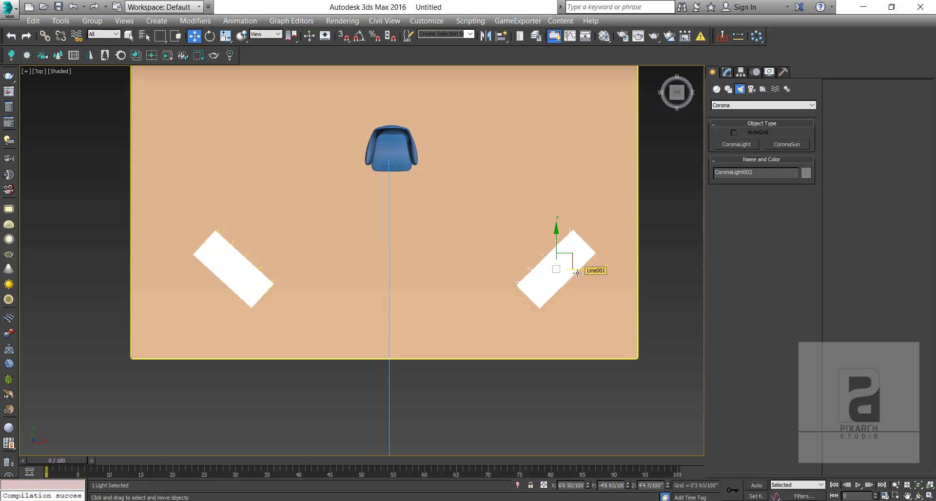
pyautogui.press('Delete')
# - Copy the first light to the opposite side of the chair, rotate it to face the chair, and shift it slightly outward and back
pyautogui.click(245, 279)
pyautogui.keyDown('shift'); pyautogui.moveTo(261, 269); pyautogui.dragTo(588, 270); pyautogui.keyUp('shift')
pyautogui.click(469, 306)
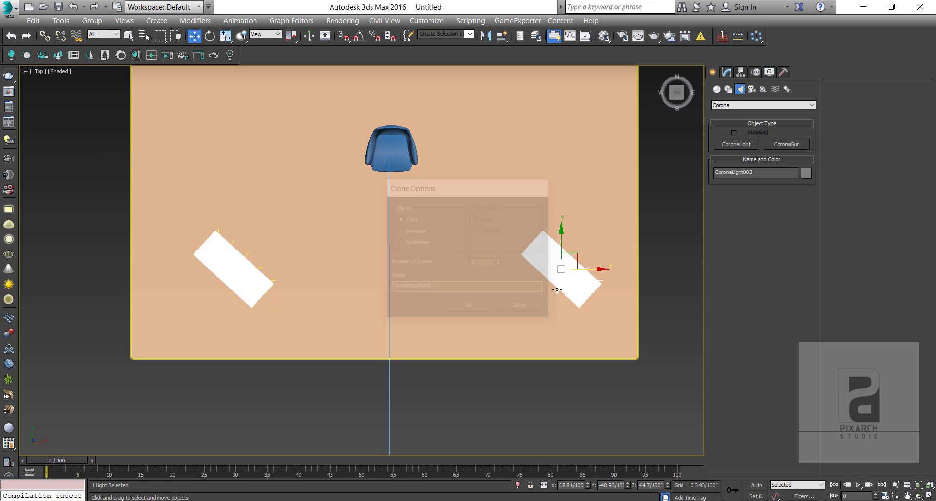
pyautogui.press('e')
pyautogui.moveTo(591, 244); pyautogui.dragTo(549, 161)
pyautogui.press('w')
pyautogui.moveTo(578, 260); pyautogui.dragTo(606, 228)
# - Copy the second light to behind the chair, turn it parallel to the back wall, and adjust its tilt
pyautogui.moveTo(514, 260); pyautogui.dragTo(472, 317, button='middle')
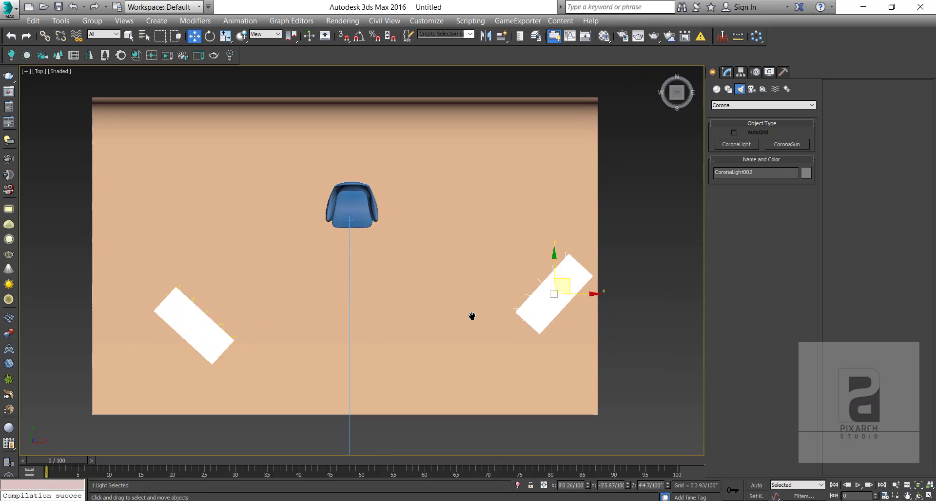
pyautogui.keyDown('shift'); pyautogui.moveTo(563, 282); pyautogui.dragTo(359, 117); pyautogui.keyUp('shift')
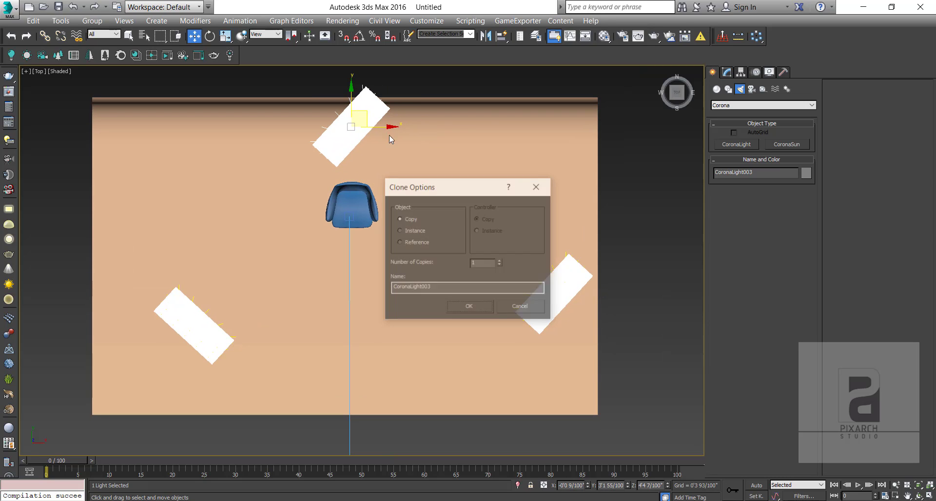
pyautogui.click(469, 307)
pyautogui.press('e')
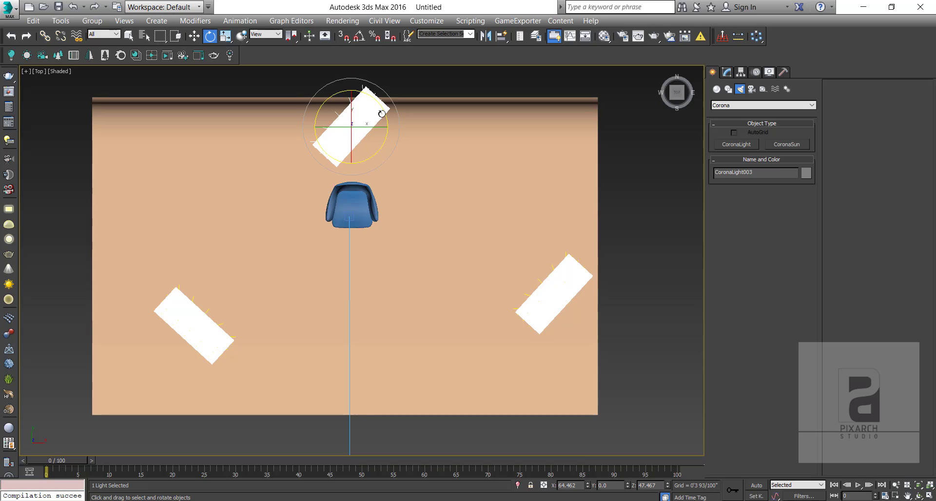
pyautogui.moveTo(381, 108); pyautogui.dragTo(407, 144)
pyautogui.moveTo(351, 146); pyautogui.dragTo(358, 104)
# - Raise the third light high above the chair in the front view
pyautogui.press('r')
pyautogui.press('f')
pyautogui.scroll(3, 383, 263)
pyautogui.scroll(-3, 385, 254)
pyautogui.press('w')
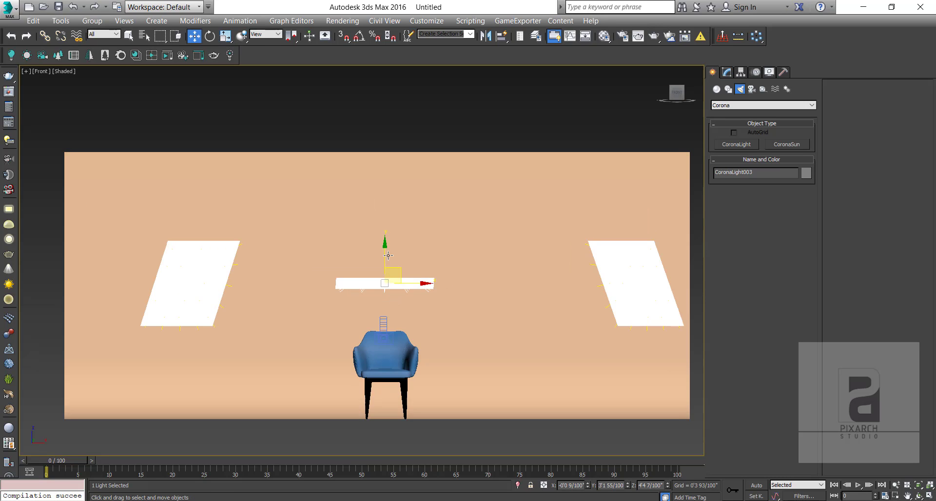
pyautogui.moveTo(386, 247); pyautogui.dragTo(399, 153)
# - Open the Material Editor and convert all scene materials, maps and lights to Corona with the Corona Converter
pyautogui.press('p')
pyautogui.keyDown('alt'); pyautogui.moveTo(398, 161); pyautogui.dragTo(460, 278, button='middle'); pyautogui.keyUp('alt')
pyautogui.scroll(2, 400, 249)
pyautogui.scroll(3, 460, 278)
pyautogui.click(620, 284)
pyautogui.keyDown('alt'); pyautogui.moveTo(621, 284); pyautogui.dragTo(407, 269, button='middle'); pyautogui.keyUp('alt')
pyautogui.press('m')
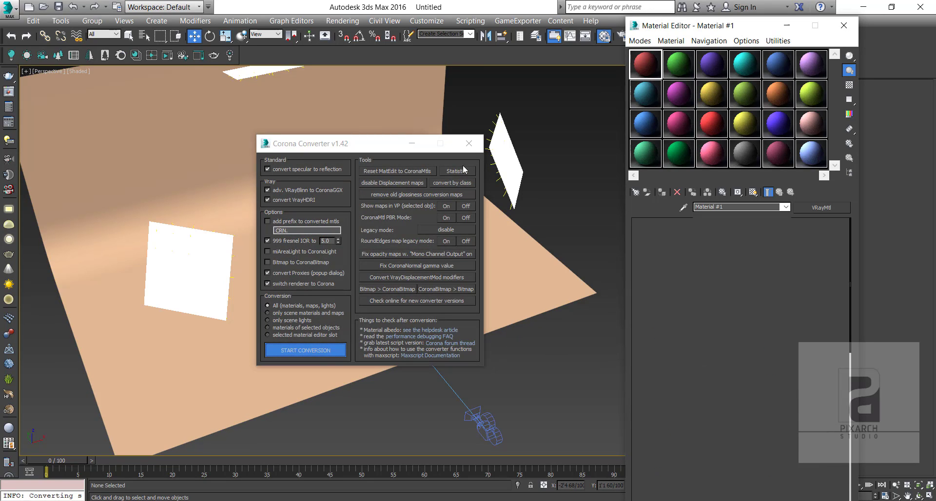
pyautogui.click(471, 145)
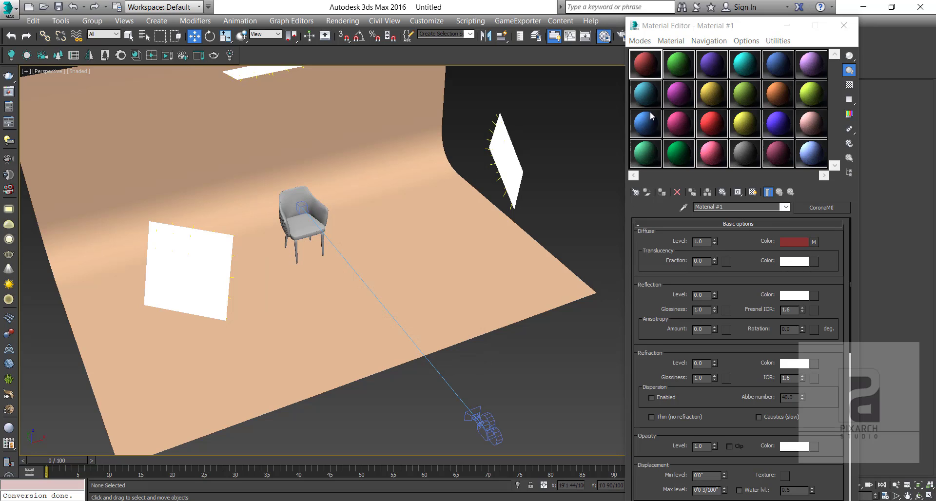
# - Turn on viewport display for Material #1 and apply Material #7 to the backdrop
pyautogui.rightClick(818, 246)
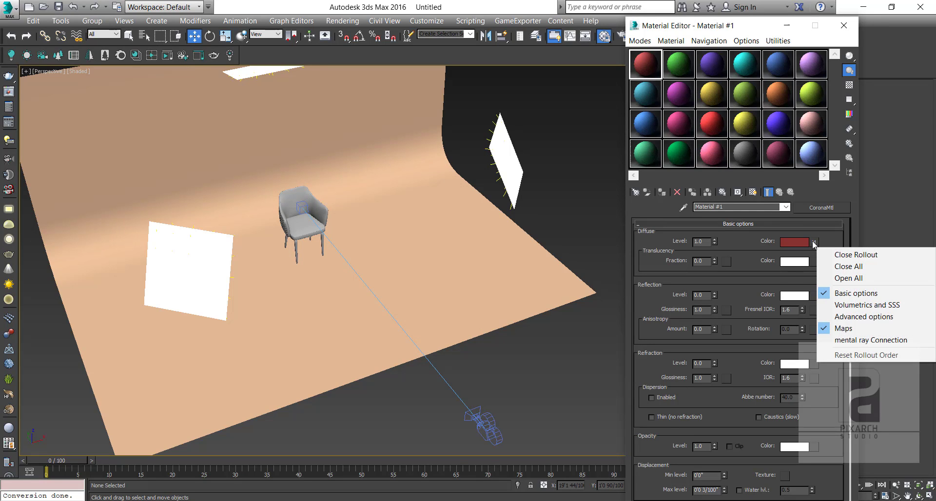
pyautogui.click(741, 252)
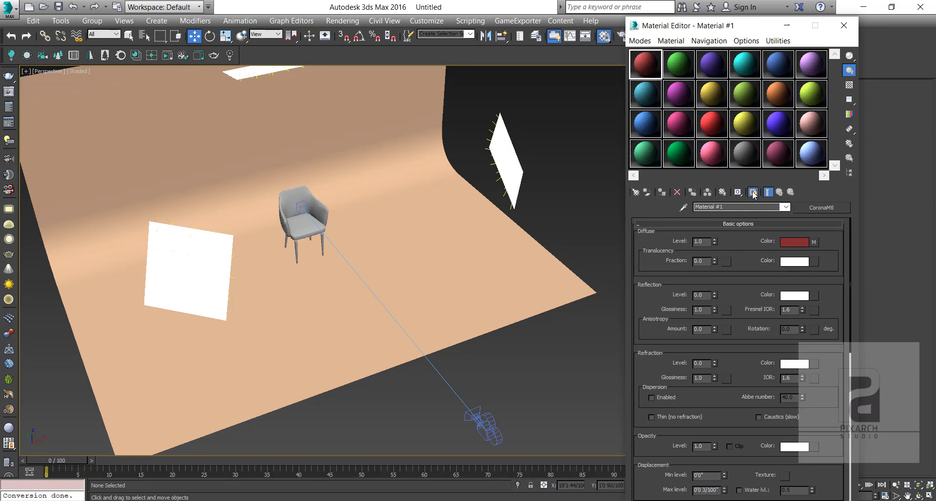
pyautogui.click(653, 104)
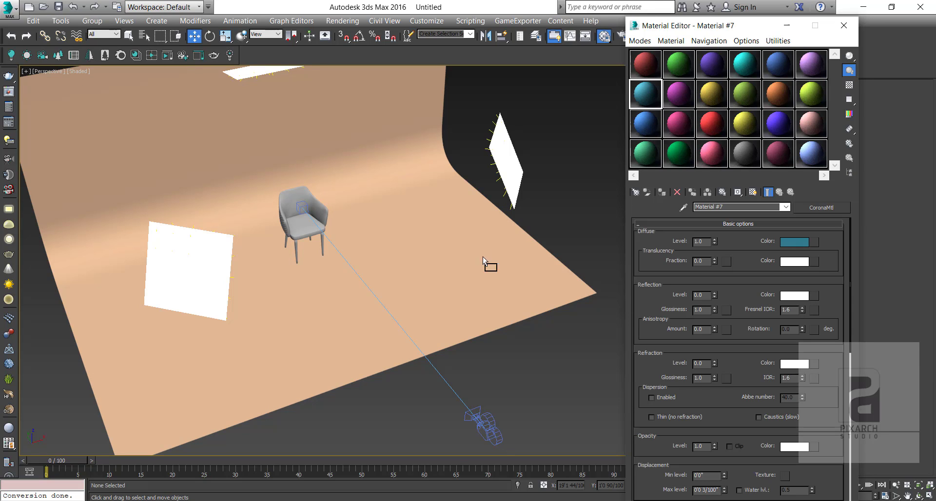
pyautogui.moveTo(482, 261); pyautogui.dragTo(484, 262)
# - Set the diffuse colour of Material #7 to a dark grey with red, green and blue at 62
pyautogui.click(794, 241)
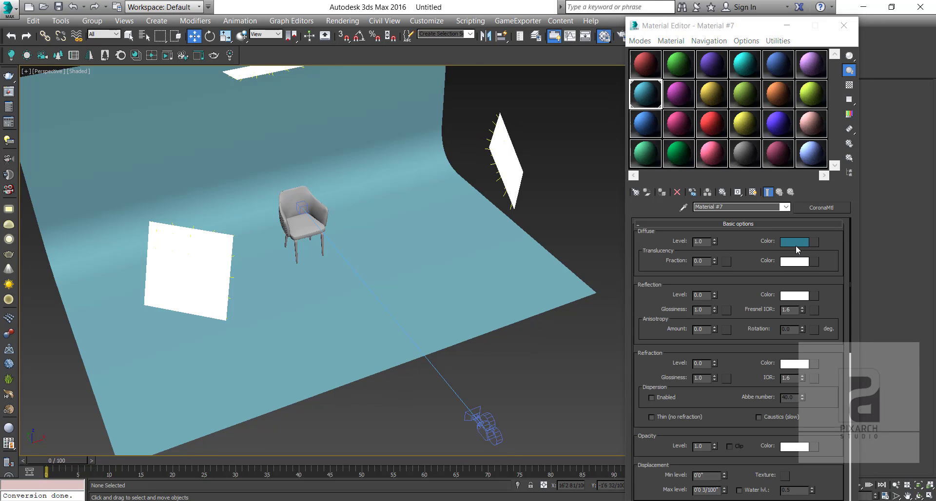
pyautogui.moveTo(264, 113); pyautogui.dragTo(254, 161)
pyautogui.moveTo(314, 91); pyautogui.dragTo(315, 96)
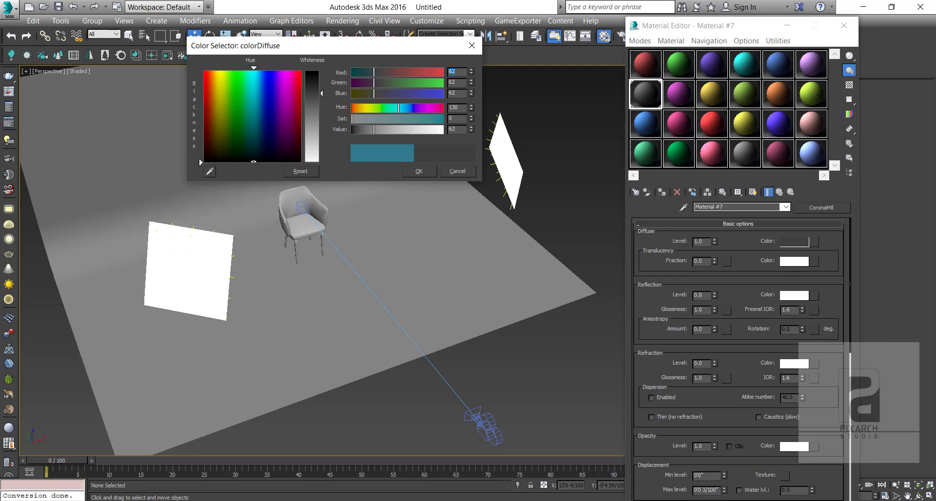
pyautogui.click(419, 171)
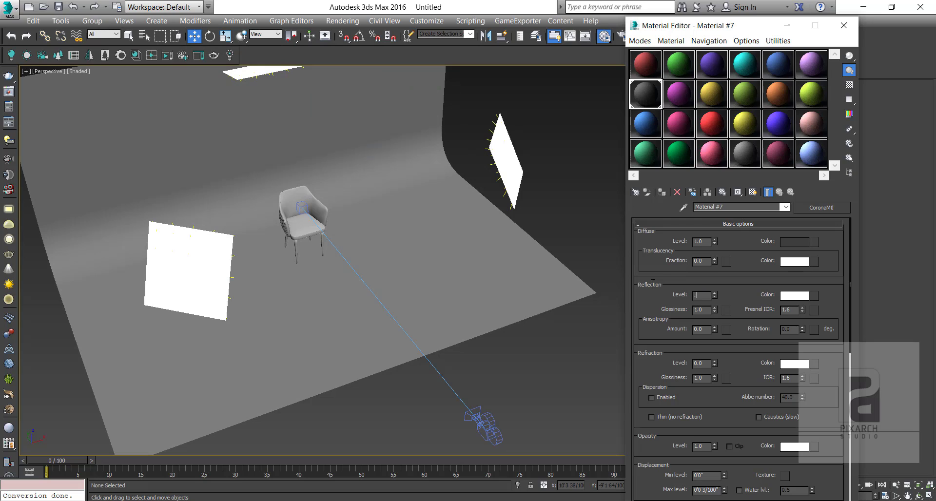
# - Set Material #7's reflection level to 0.25 and reflection glossiness to 0.6, and close the Material Editor
pyautogui.doubleClick(704, 309)
pyautogui.write('0.6')
pyautogui.press('Return')
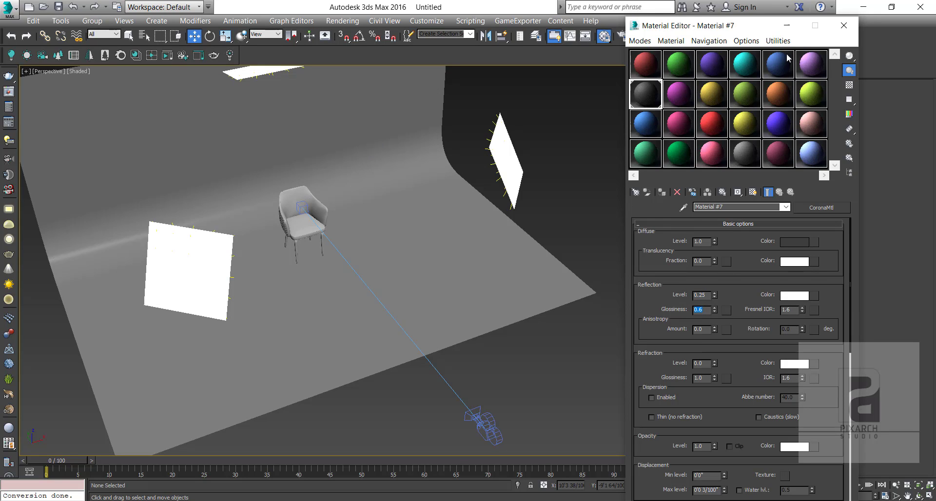
pyautogui.click(844, 25)
# - Save the scene to the Desktop as a 3ds Max file named "product scene"
pyautogui.keyDown('alt'); pyautogui.moveTo(598, 180); pyautogui.dragTo(564, 312, button='middle'); pyautogui.keyUp('alt')
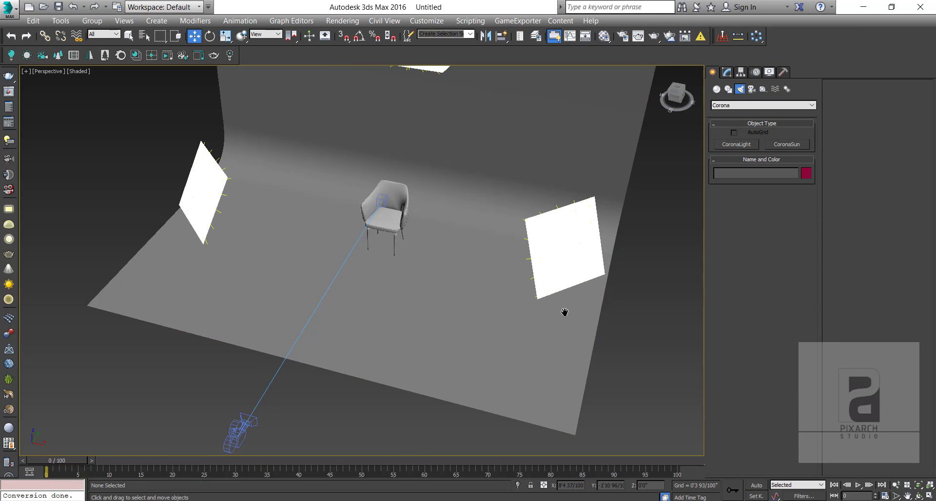
pyautogui.click(569, 241)
pyautogui.click(664, 168)
pyautogui.keyDown('alt'); pyautogui.moveTo(534, 258); pyautogui.dragTo(417, 294, button='middle'); pyautogui.keyUp('alt')
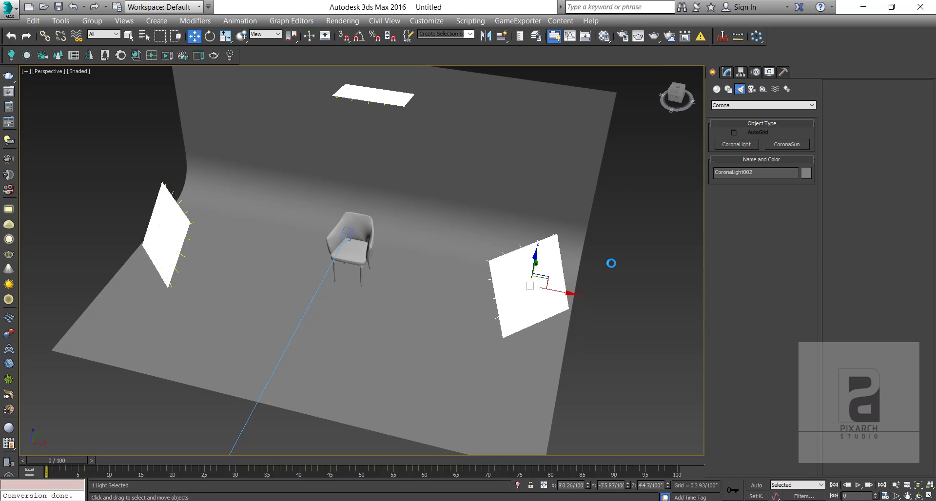
pyautogui.hotkey('ctrl', 's')
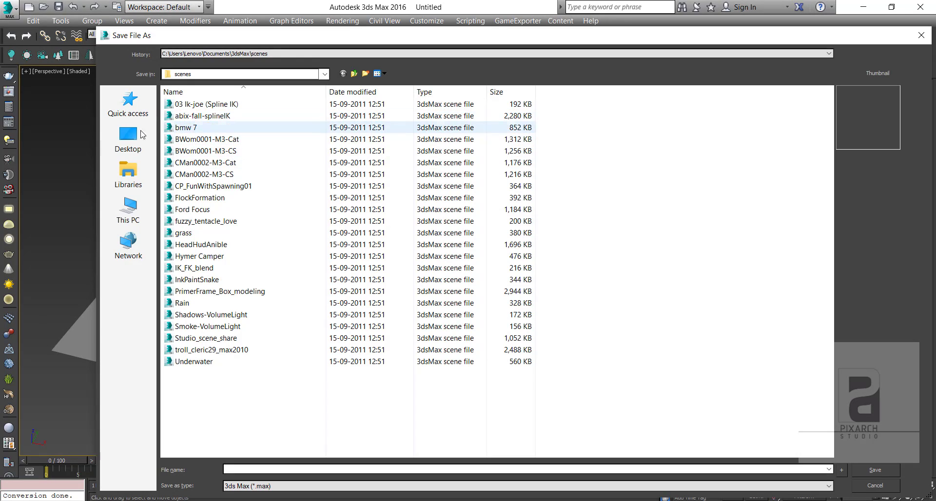
pyautogui.click(124, 137)
pyautogui.click(262, 470)
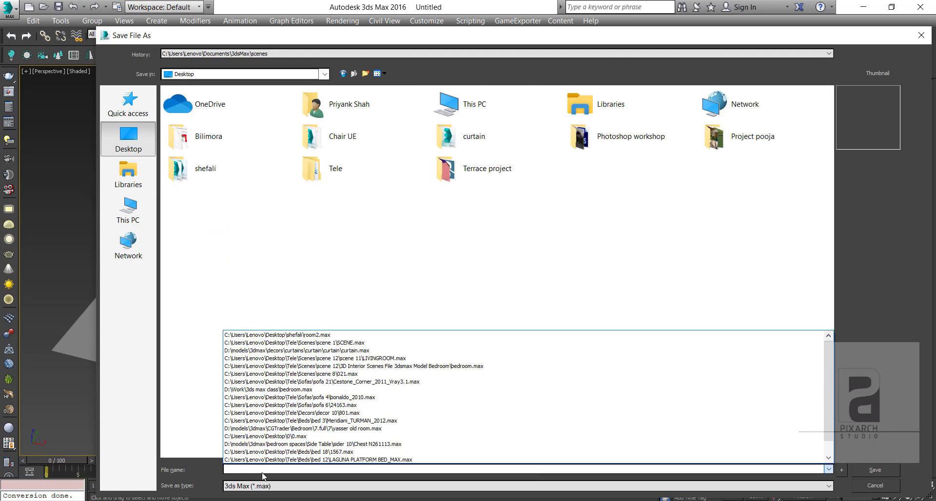
pyautogui.click(263, 470)
pyautogui.write('product scene')
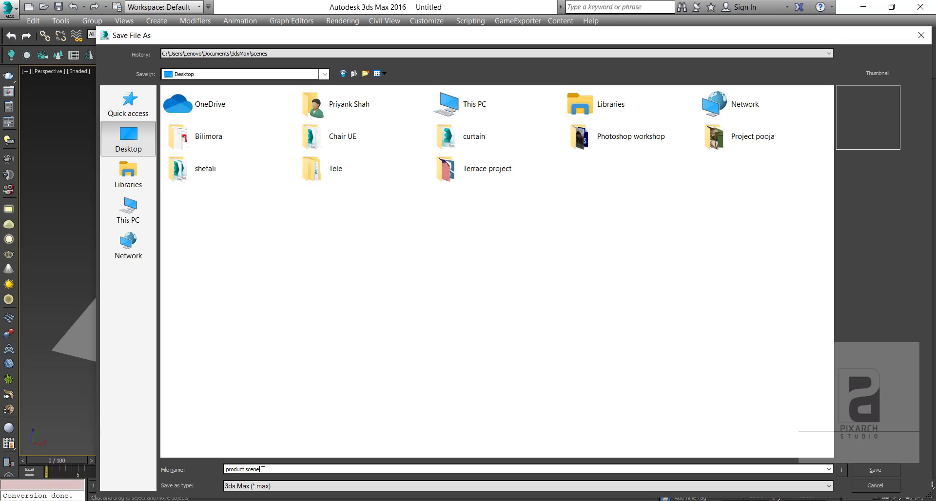
pyautogui.press('Return')
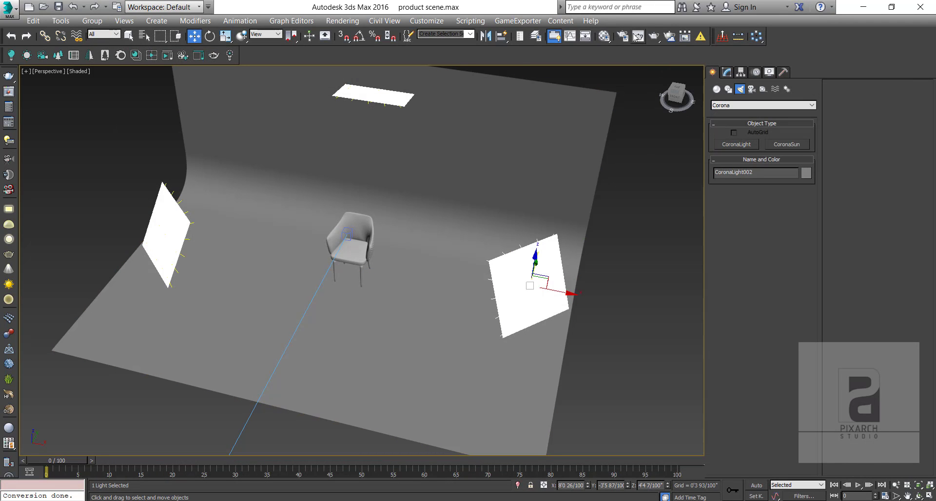
# - Set the Corona denoising mode to Corona High Quality in Render Setup and close it
pyautogui.click(622, 38)
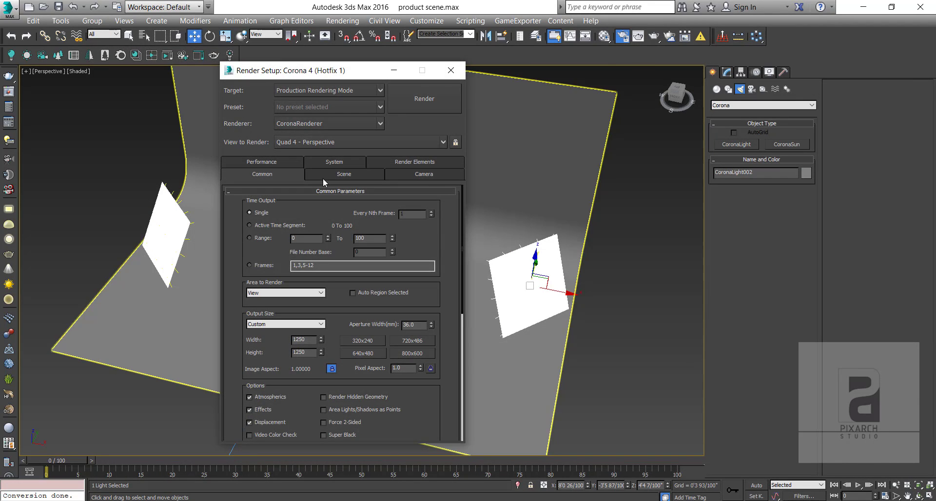
pyautogui.click(327, 177)
pyautogui.click(291, 356)
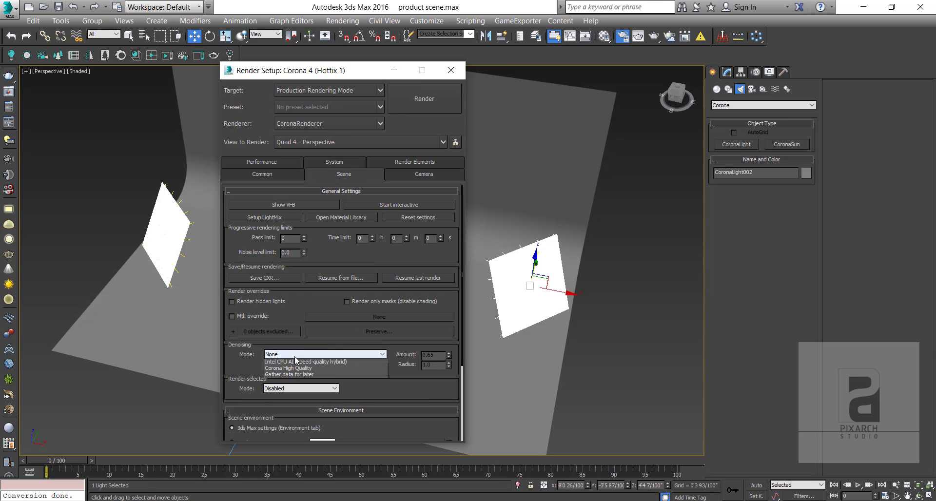
pyautogui.click(283, 388)
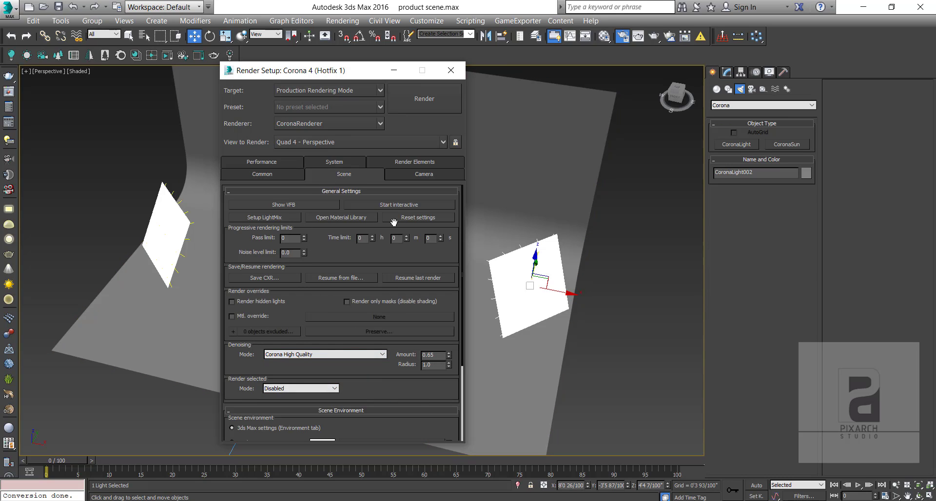
pyautogui.click(440, 71)
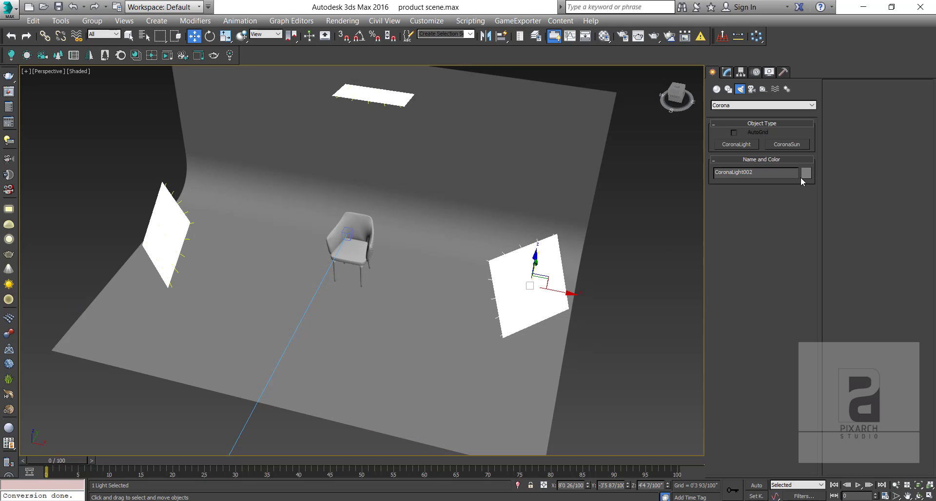
# - Rename the light on the chair's right side, and name the overhead light "back"
pyautogui.doubleClick(756, 172)
pyautogui.write('n')
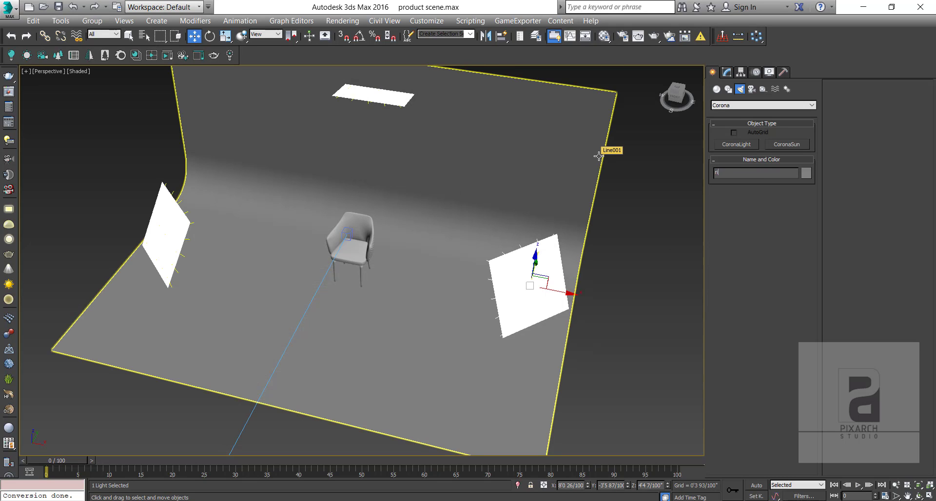
pyautogui.click(376, 94)
pyautogui.doubleClick(759, 172)
pyautogui.write('back')
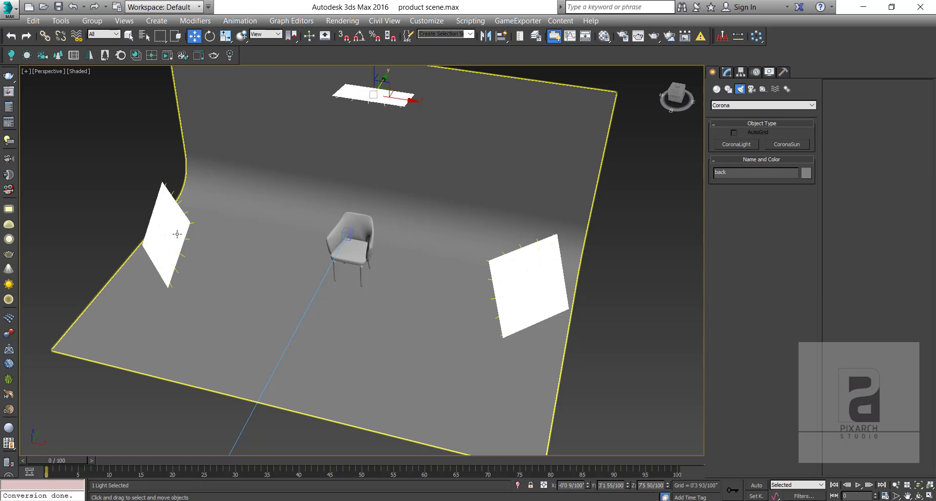
# - Name the light on the chair's left side "left" and clear the selection
pyautogui.click(177, 234)
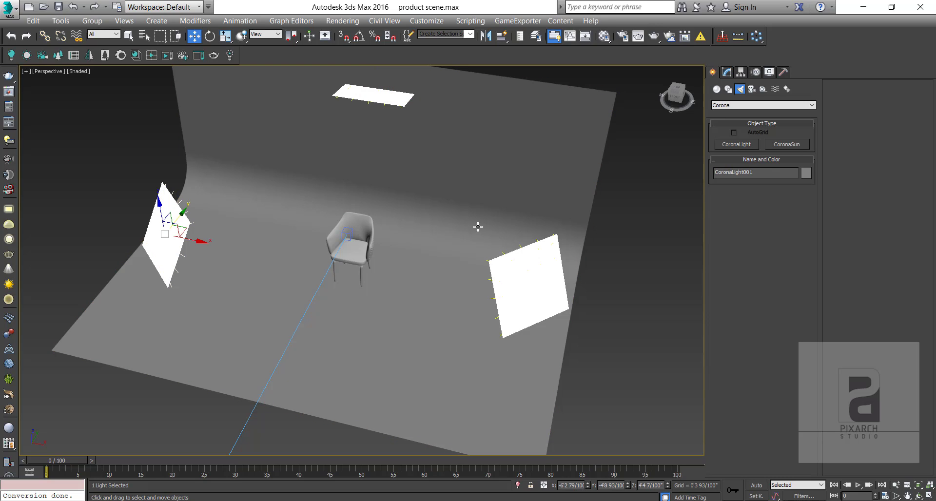
pyautogui.doubleClick(759, 173)
pyautogui.write('le')
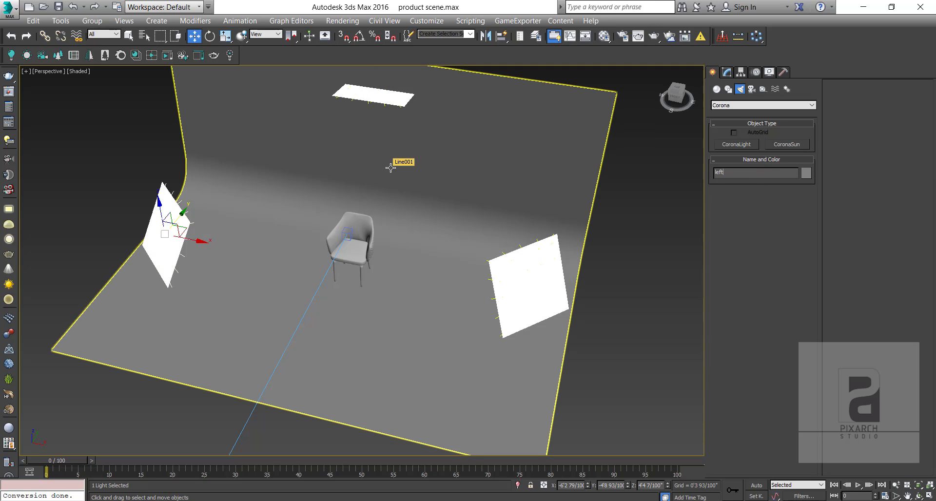
pyautogui.write('ft')
pyautogui.click(616, 278)
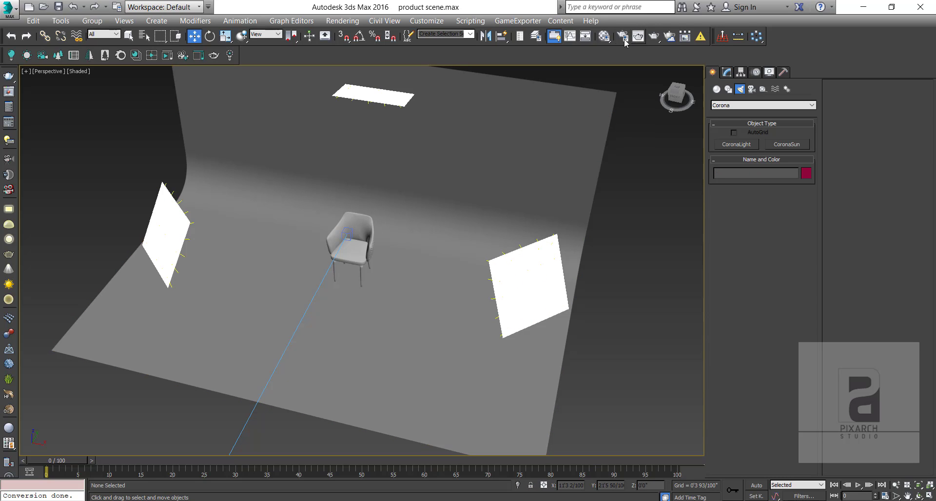
# - Generate Corona Interactive LightMix layers separated by instanced lights and included in denoising, and close Render Setup
pyautogui.click(623, 37)
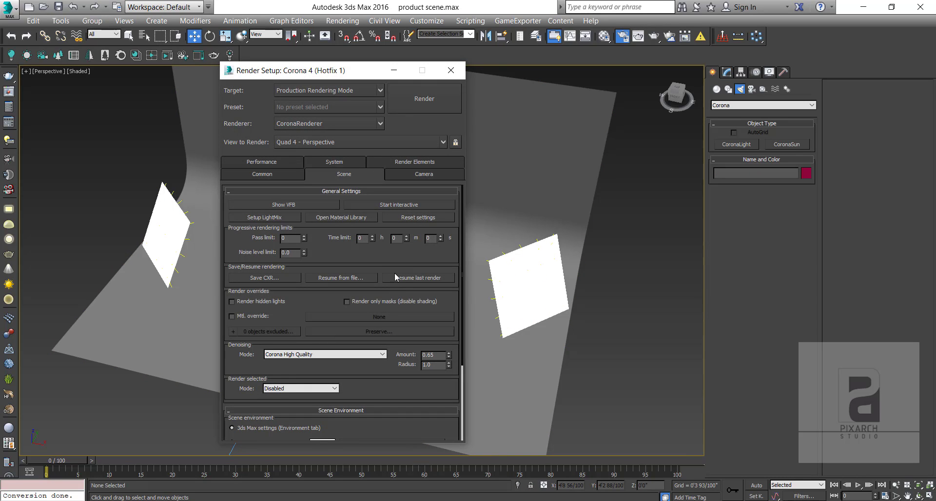
pyautogui.click(279, 219)
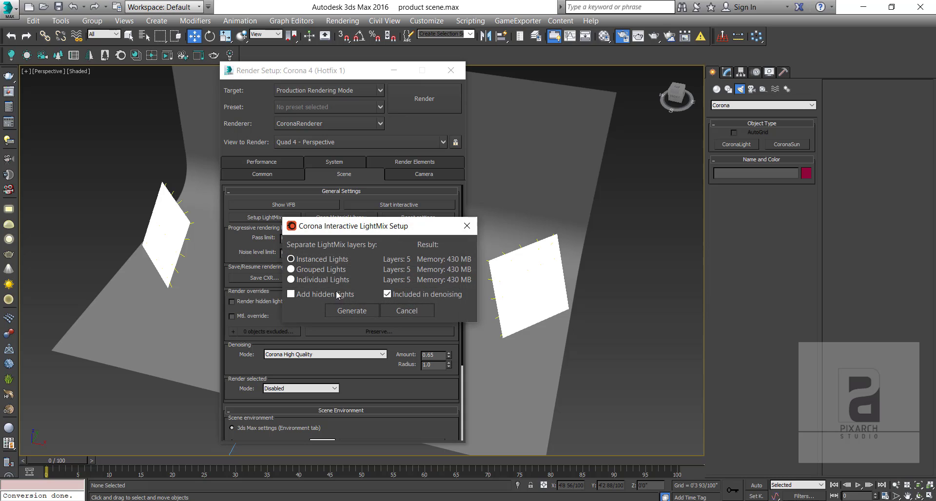
pyautogui.click(349, 313)
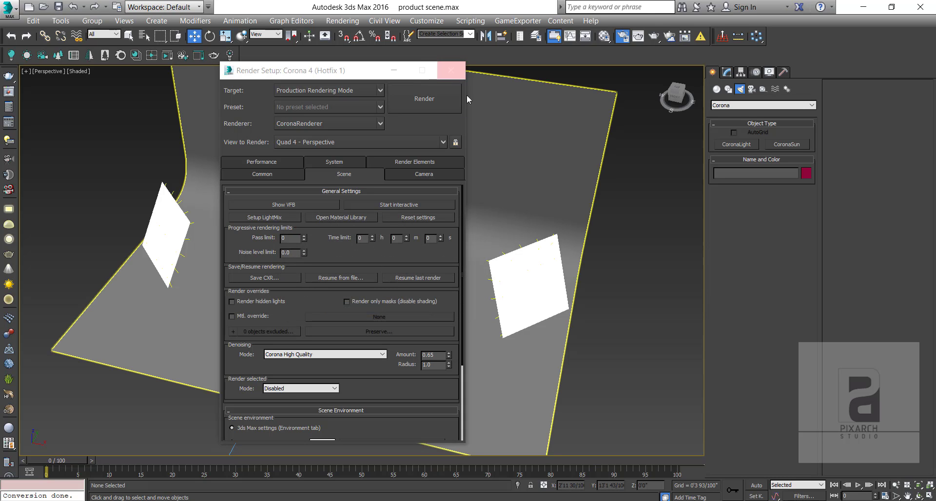
pyautogui.click(451, 71)
# - Switch the perspective view to Camera001 with safe frames shown and render it with Corona
pyautogui.keyDown('alt'); pyautogui.moveTo(625, 261); pyautogui.dragTo(495, 285, button='middle'); pyautogui.keyUp('alt')
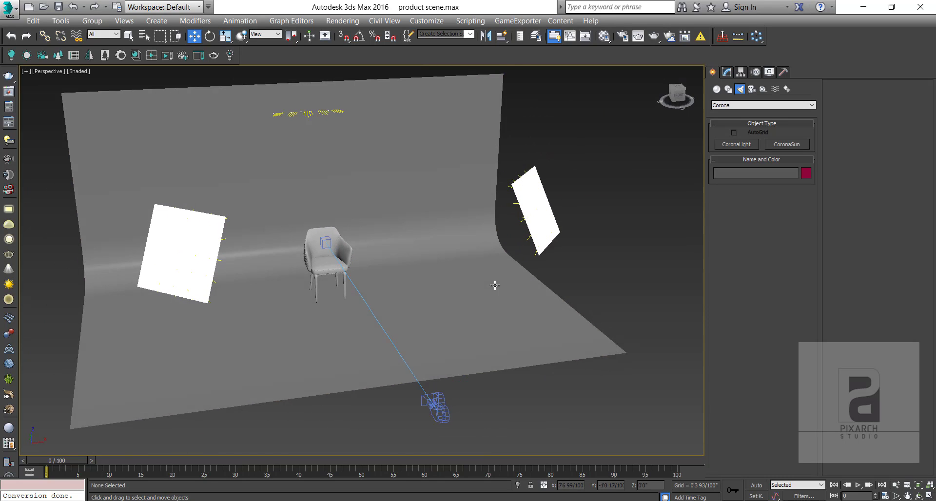
pyautogui.press('c')
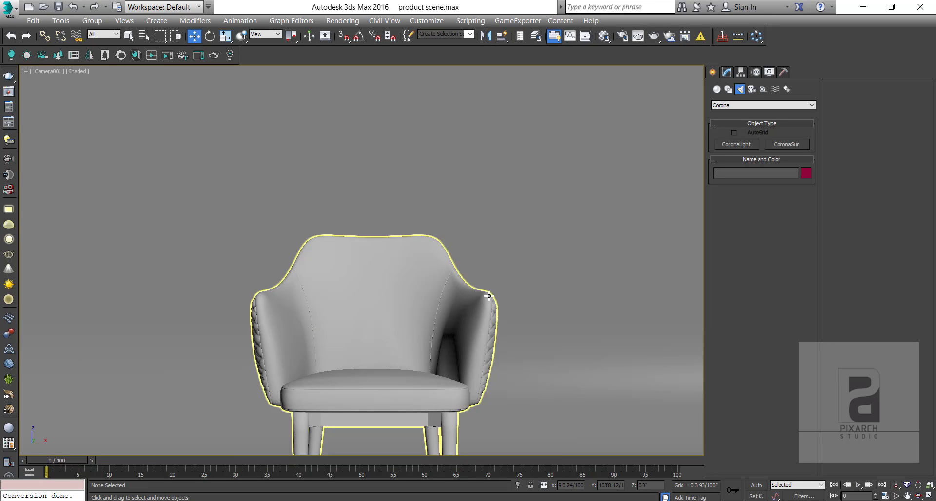
pyautogui.hotkey('shift', 'f')
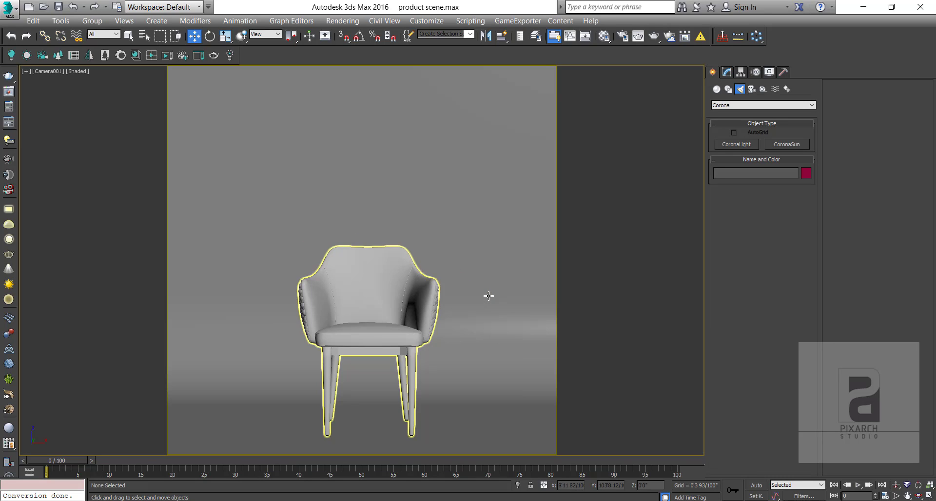
pyautogui.click(655, 37)
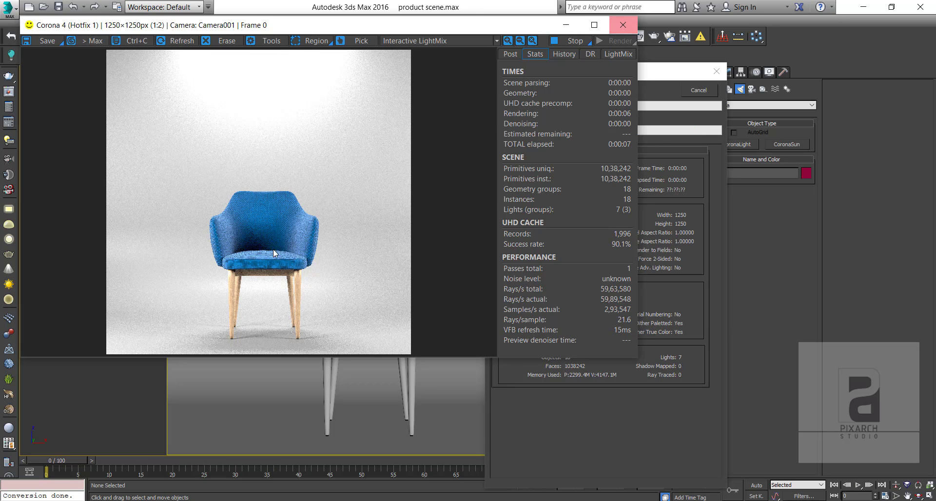
# - Enlarge the render window, examine the chair and backdrop up close in the rendered image, and close the window
pyautogui.scroll(1, 273, 250)
pyautogui.moveTo(325, 233); pyautogui.dragTo(273, 208)
pyautogui.moveTo(273, 208)
pyautogui.mouseDown(button='middle')
pyautogui.moveTo(280, 172)
pyautogui.moveTo(298, 179)
pyautogui.mouseUp(button='middle')
pyautogui.moveTo(301, 224); pyautogui.dragTo(290, 253, button='middle')
pyautogui.scroll(-1, 291, 246)
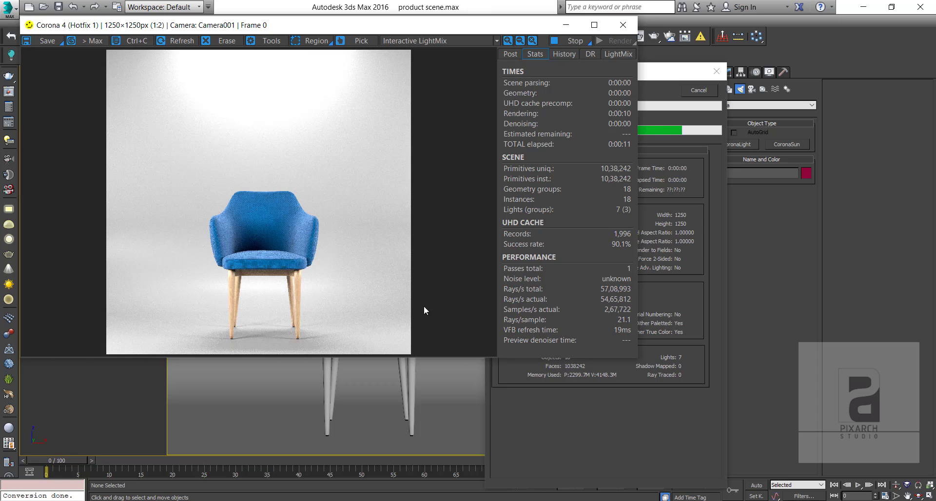
pyautogui.moveTo(638, 358); pyautogui.dragTo(779, 481)
pyautogui.scroll(1, 428, 311)
pyautogui.moveTo(429, 309); pyautogui.dragTo(384, 267)
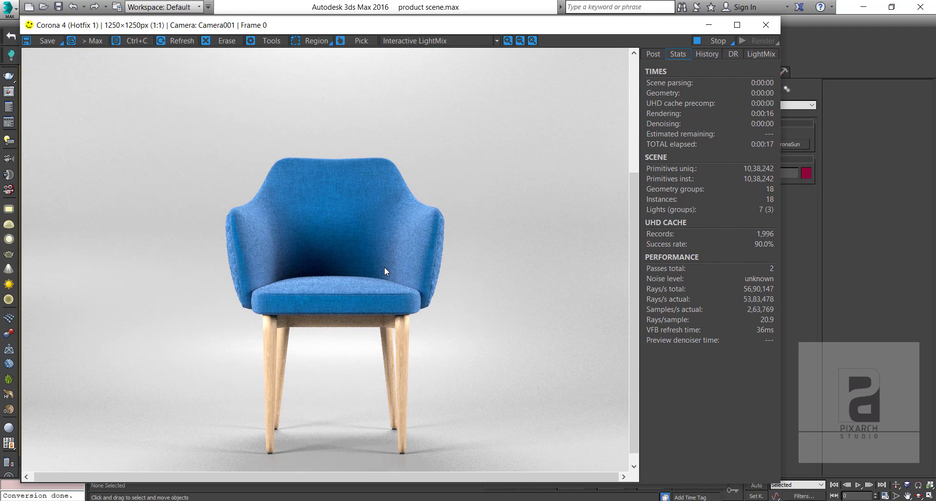
pyautogui.click(764, 30)
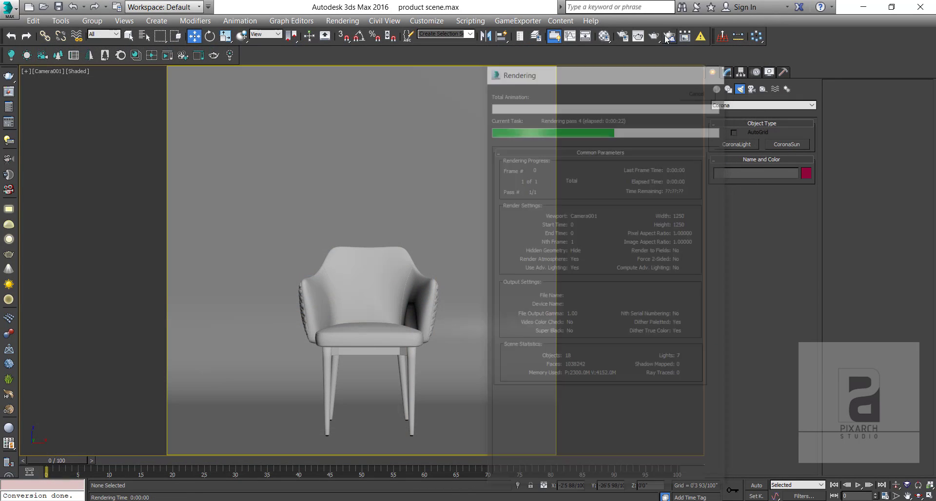
# - Try an ActiveShade render of the camera view, continuing past the missing map coordinates, and close its window
pyautogui.moveTo(653, 39); pyautogui.dragTo(653, 83)
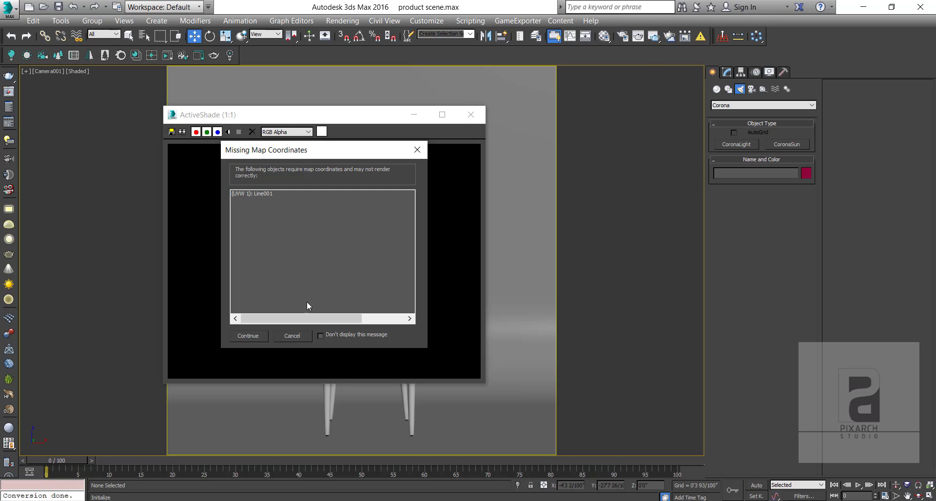
pyautogui.click(252, 335)
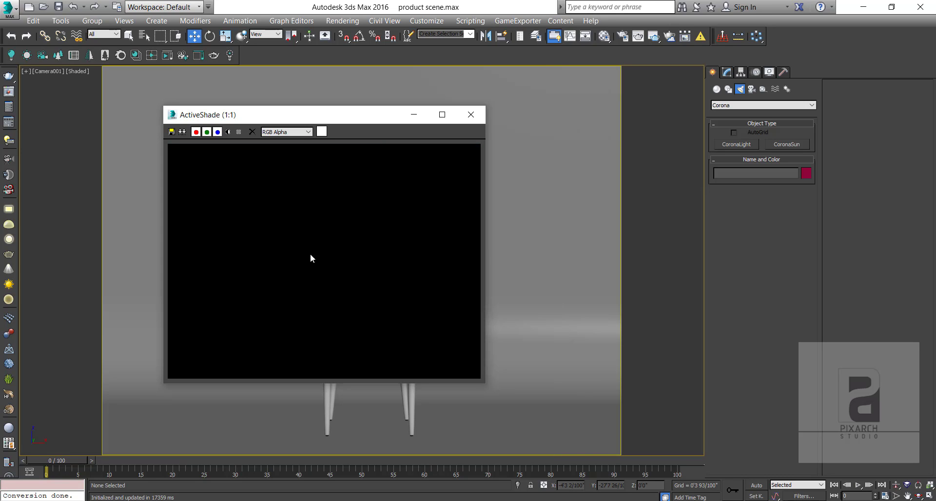
pyautogui.moveTo(353, 117); pyautogui.dragTo(301, 91)
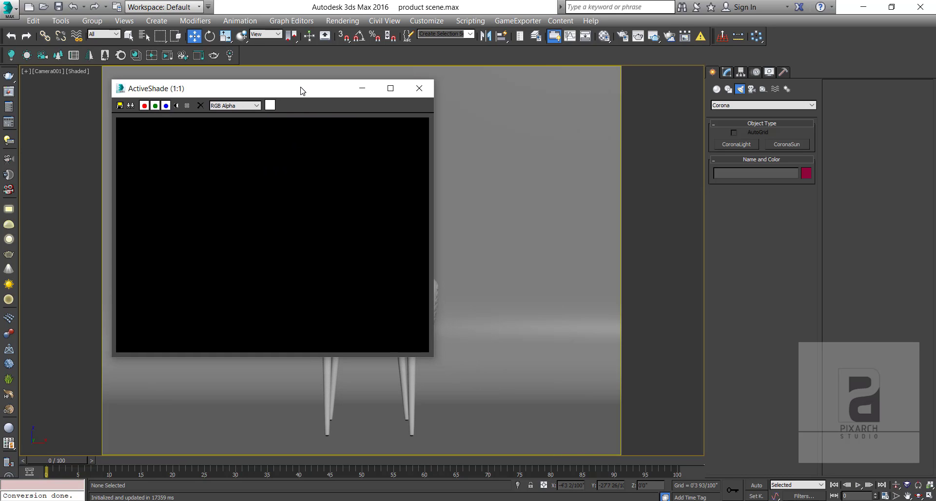
pyautogui.click(418, 88)
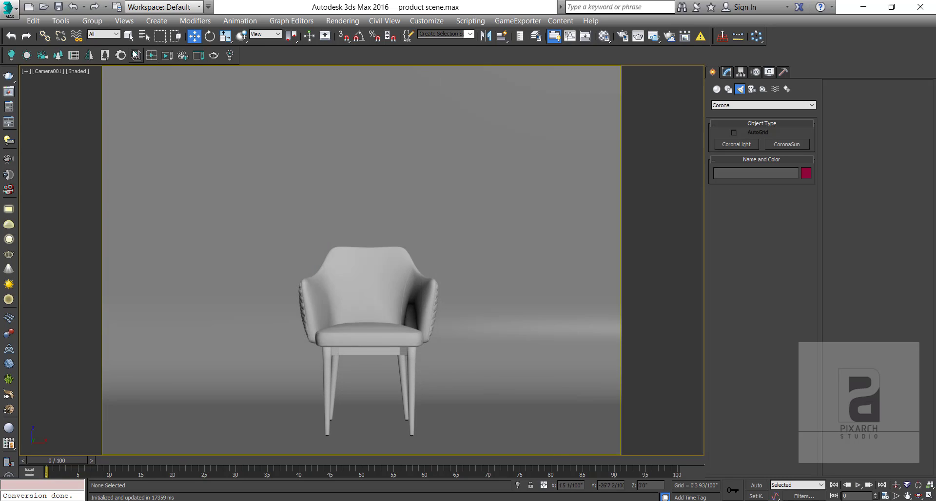
# - Start a Corona interactive render of Camera001 and reposition its frame buffer window over the viewport
pyautogui.click(198, 56)
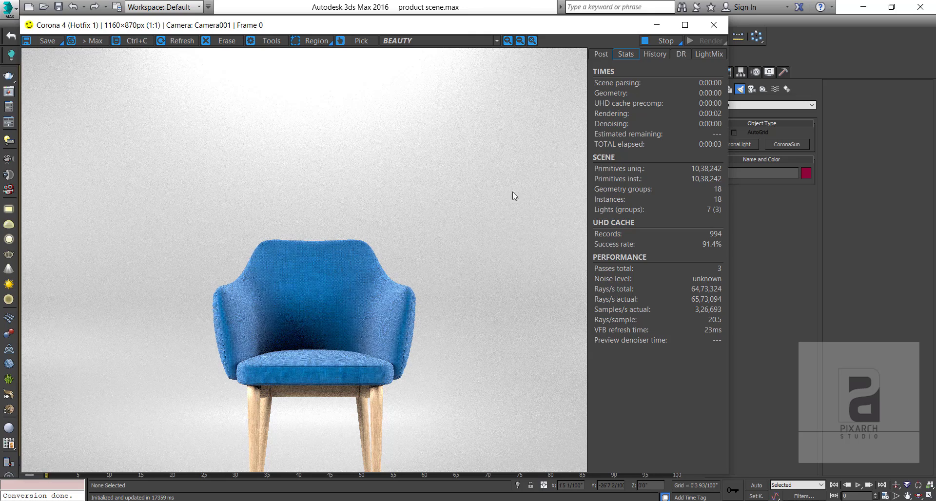
pyautogui.moveTo(70, 27); pyautogui.dragTo(201, 129)
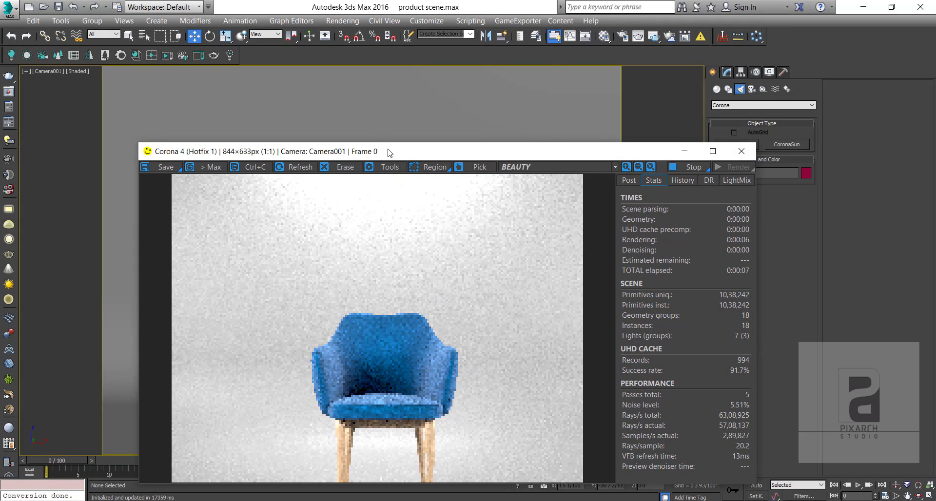
# - Reframe Camera001 so the whole chair and its legs fit in the interactive render, and show the LightMix settings
pyautogui.moveTo(387, 150); pyautogui.dragTo(322, 67)
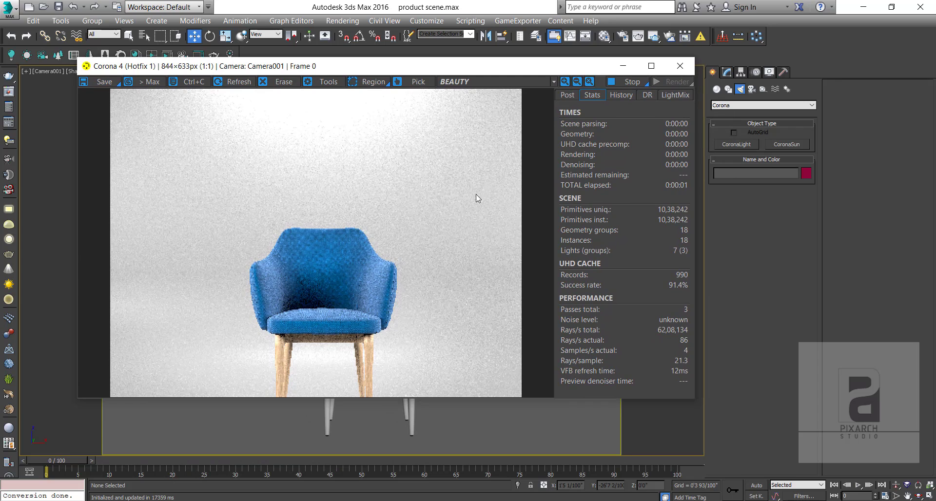
pyautogui.click(540, 418)
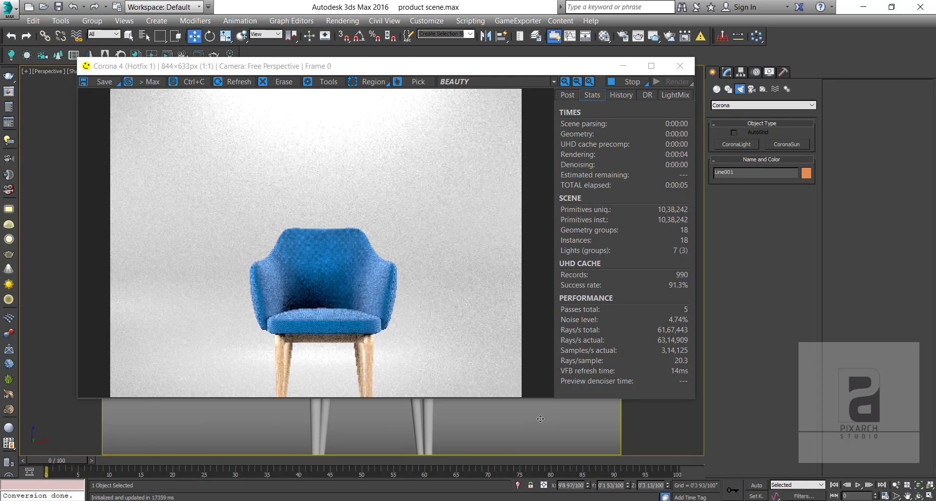
pyautogui.press('x')
pyautogui.press('Escape')
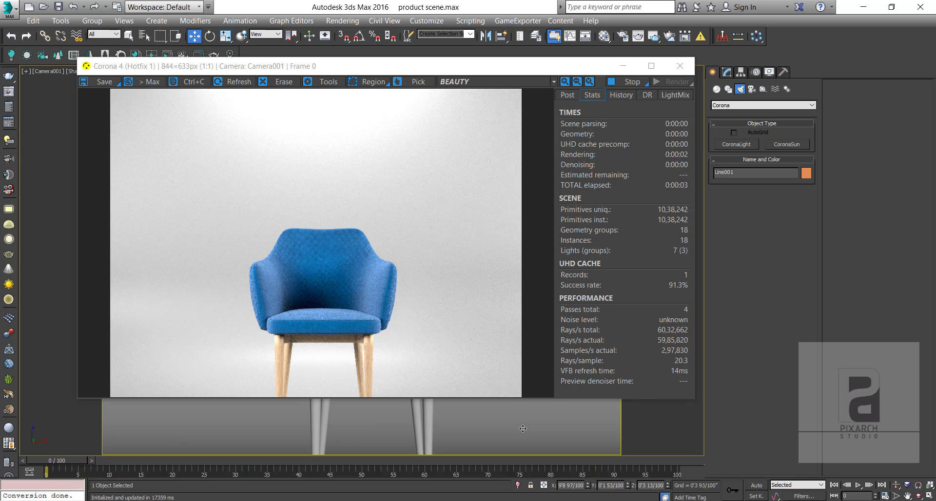
pyautogui.moveTo(546, 66); pyautogui.dragTo(935, 125)
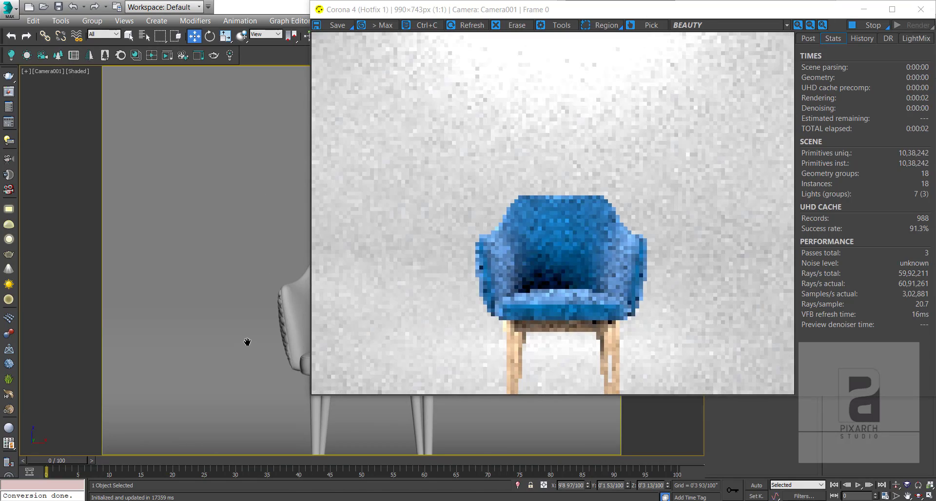
pyautogui.moveTo(246, 344); pyautogui.dragTo(240, 278, button='middle')
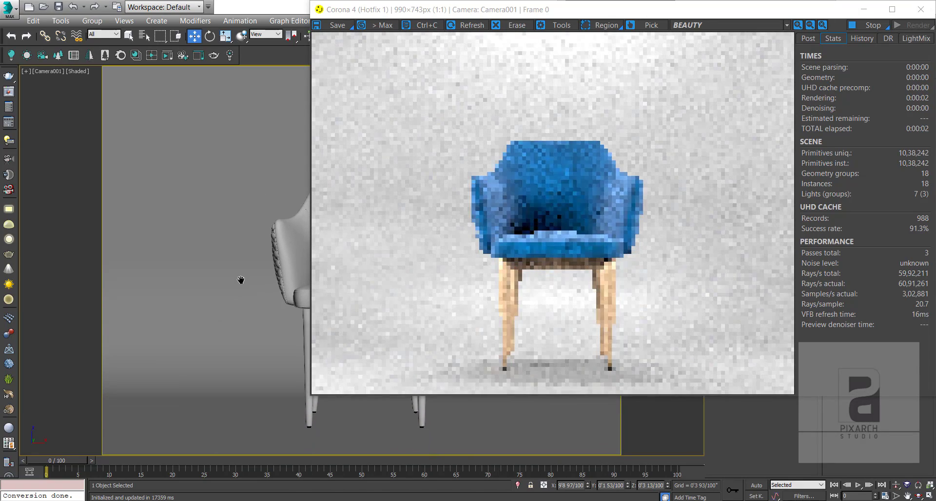
pyautogui.moveTo(428, 9); pyautogui.dragTo(234, 19)
pyautogui.doubleClick(364, 166)
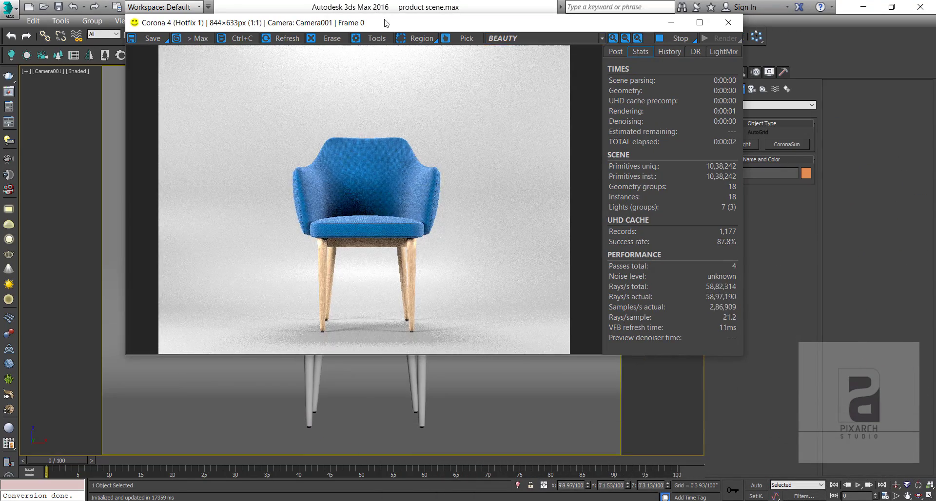
pyautogui.click(731, 51)
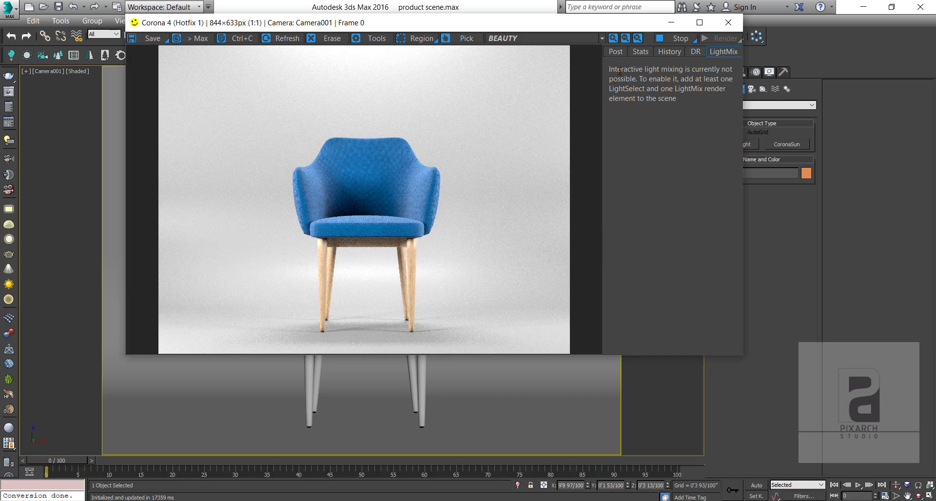
# - Move the frame buffer aside and raise the overhead back light closer to the upper edge of the backdrop
pyautogui.moveTo(588, 23); pyautogui.dragTo(393, 176)
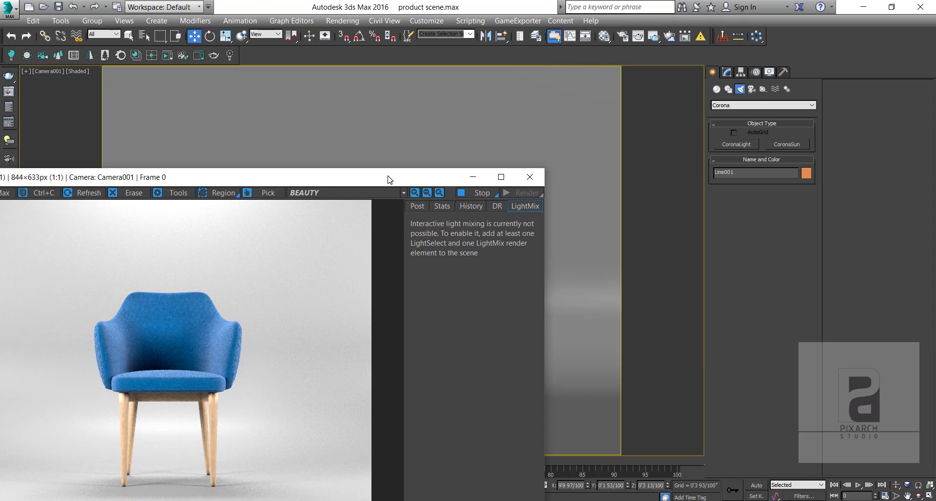
pyautogui.keyDown('alt'); pyautogui.moveTo(463, 142); pyautogui.dragTo(546, 390, button='middle'); pyautogui.keyUp('alt')
pyautogui.click(373, 130)
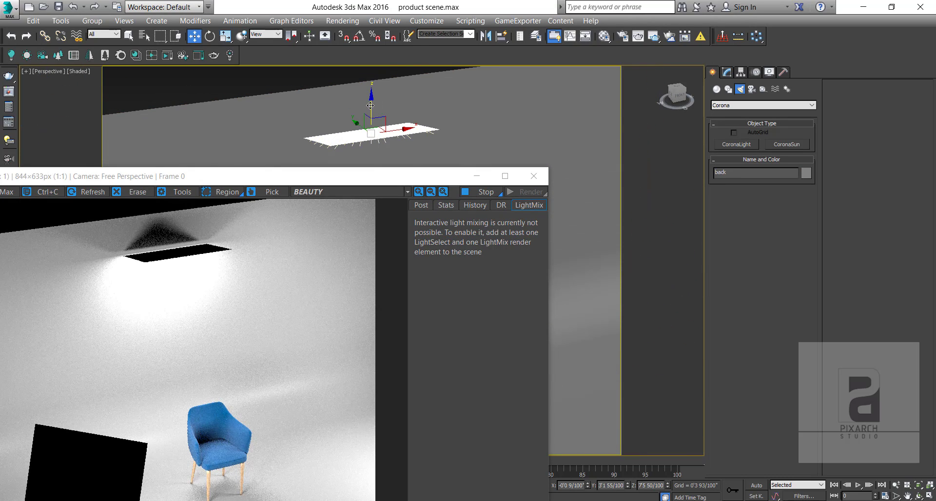
pyautogui.moveTo(375, 105); pyautogui.dragTo(365, 65)
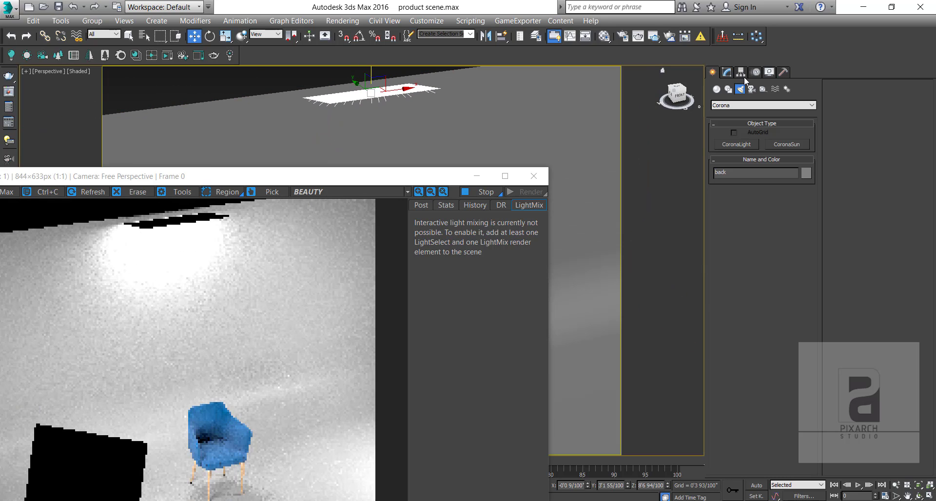
# - Set the back light's intensity to 25
pyautogui.click(726, 72)
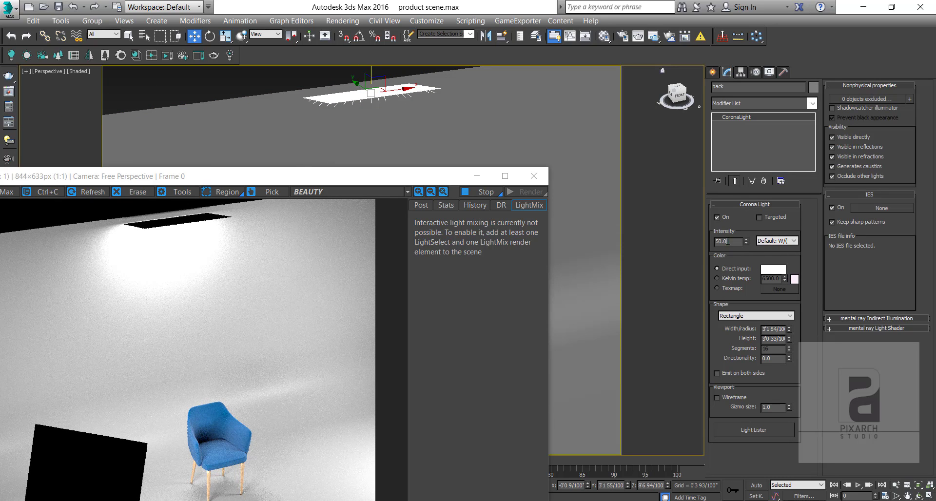
pyautogui.doubleClick(728, 241)
pyautogui.write('25')
pyautogui.press('Return')
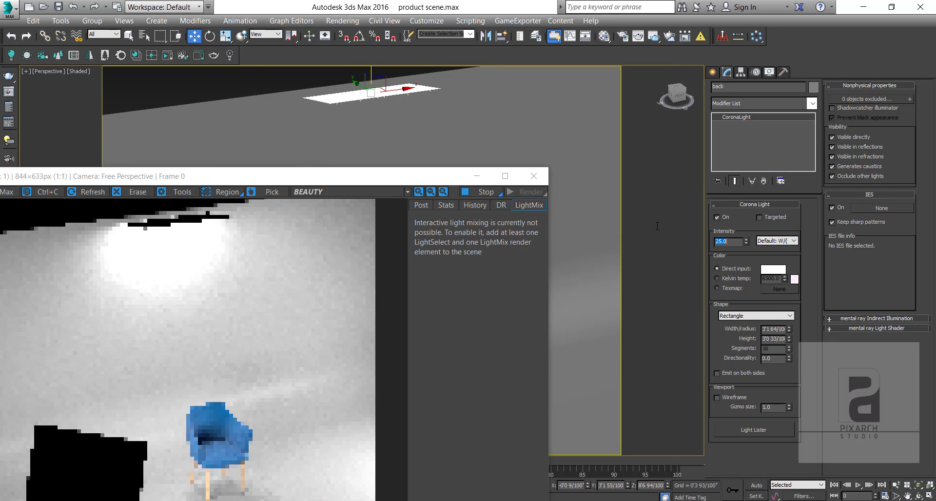
# - Switch the right light's colour from direct input to Kelvin temperature and set it to 3500
pyautogui.moveTo(593, 325); pyautogui.dragTo(493, 234, button='middle')
pyautogui.hotkey('ctrl', 'z')
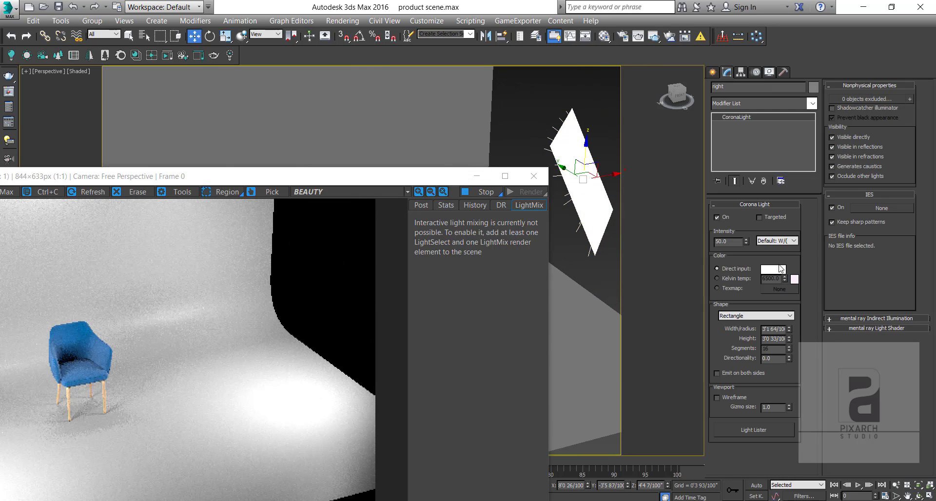
pyautogui.click(772, 270)
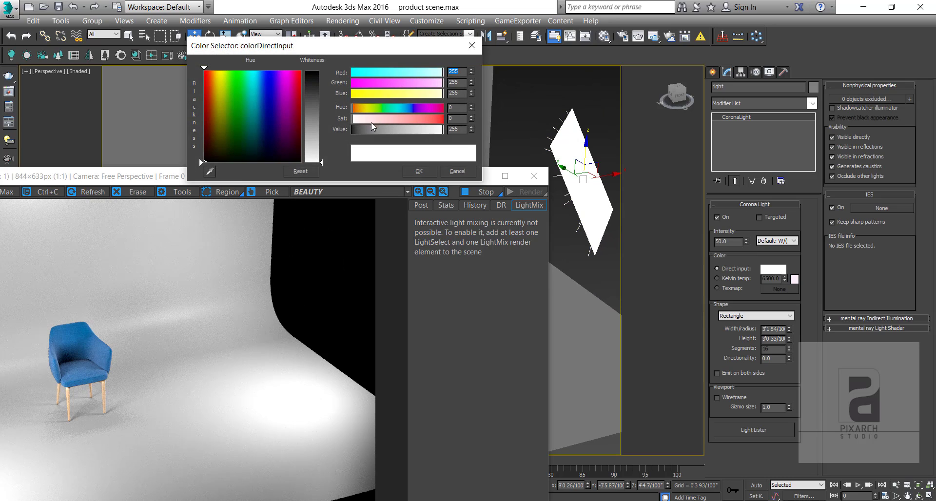
pyautogui.click(456, 171)
pyautogui.click(746, 279)
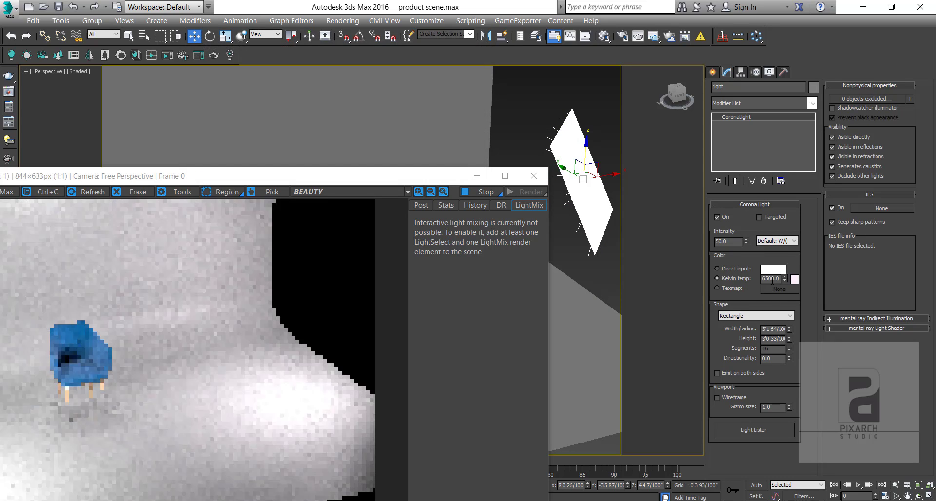
pyautogui.write('5500')
pyautogui.press('Return')
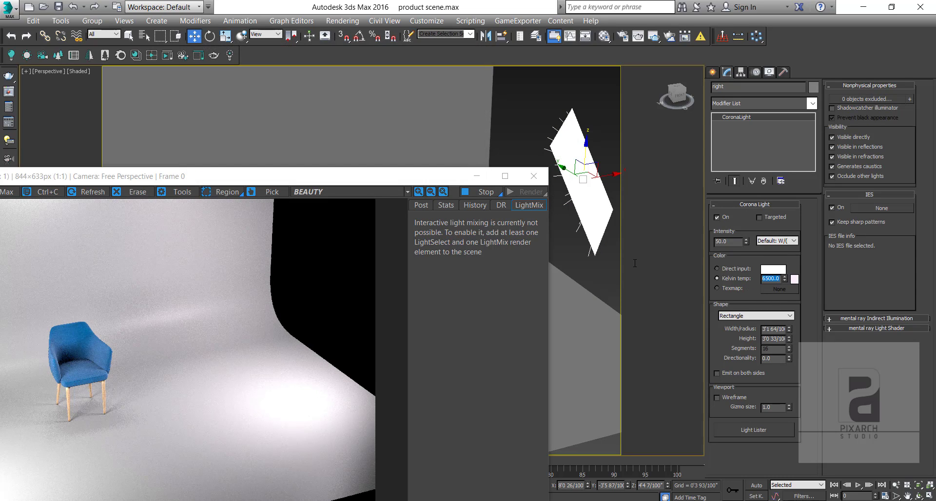
pyautogui.write('3500')
pyautogui.press('Return')
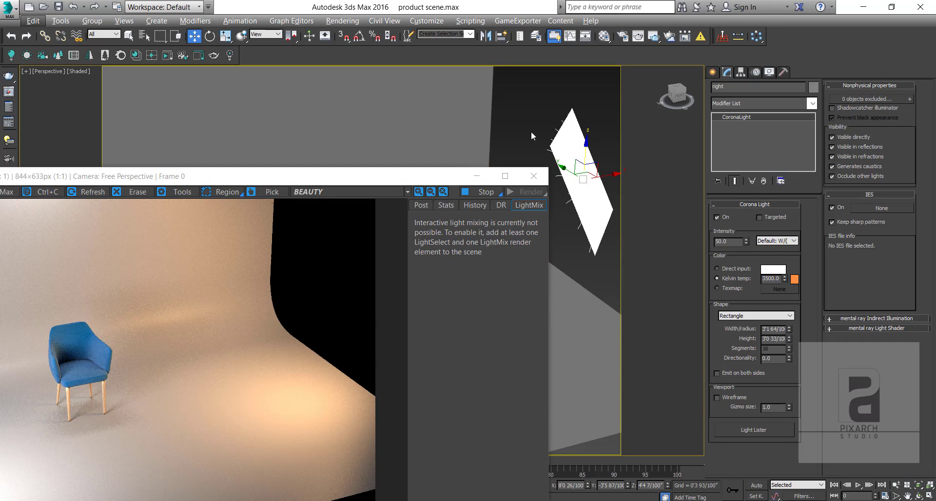
# - Switch the left light's colour to Kelvin temperature, try warmer values, and settle on 6500
pyautogui.keyDown('alt'); pyautogui.moveTo(554, 115); pyautogui.dragTo(782, 48, button='middle'); pyautogui.keyUp('alt')
pyautogui.click(438, 153)
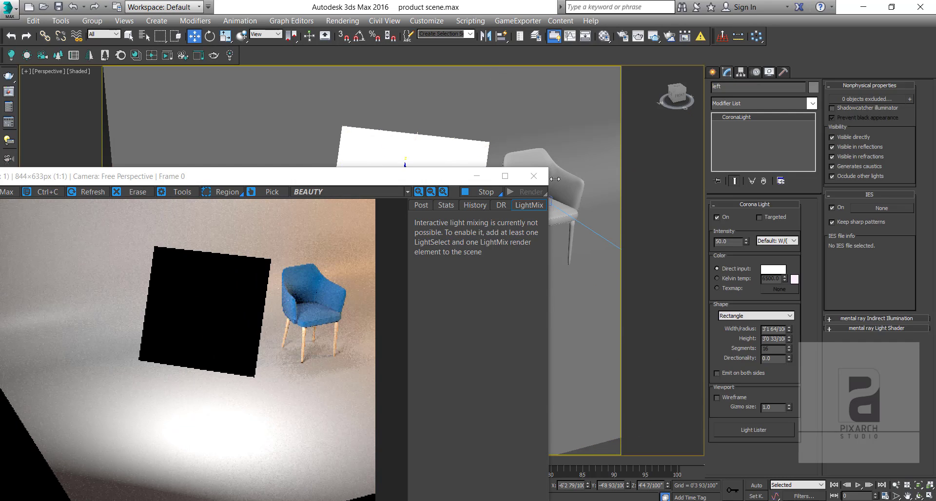
pyautogui.click(723, 278)
pyautogui.write('5500')
pyautogui.press('Return')
pyautogui.write('5000')
pyautogui.press('Return')
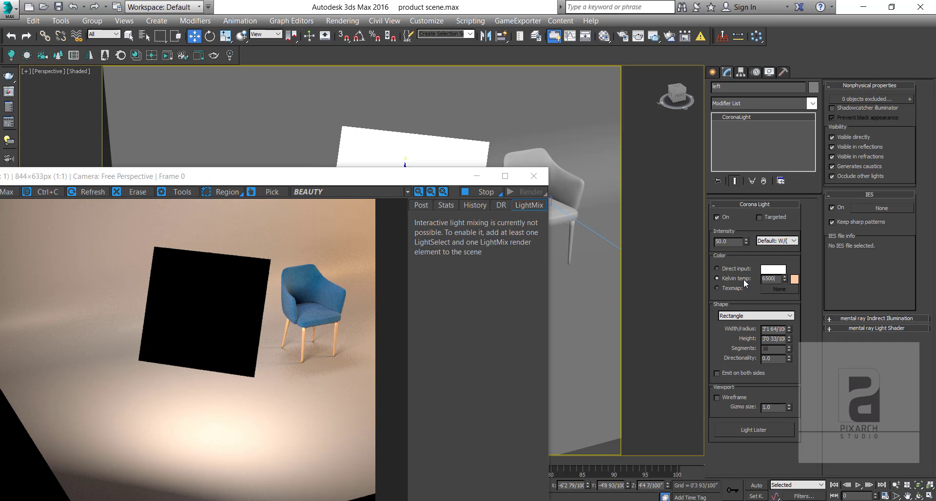
pyautogui.write('6500')
pyautogui.press('Return')
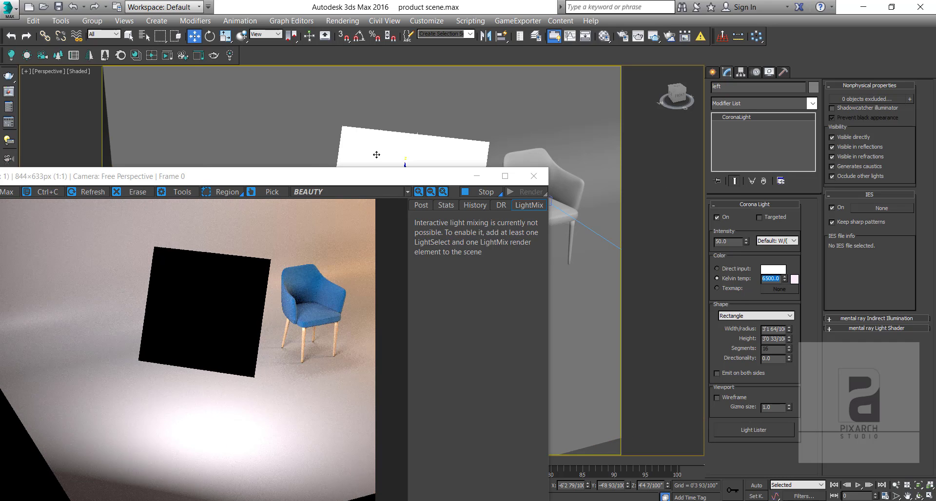
# - Examine the whole studio with both coloured side lights in the interactive render, with nothing selected and the frame buffer fully in view
pyautogui.keyDown('alt'); pyautogui.moveTo(376, 155); pyautogui.dragTo(589, 154, button='middle'); pyautogui.keyUp('alt')
pyautogui.click(573, 159)
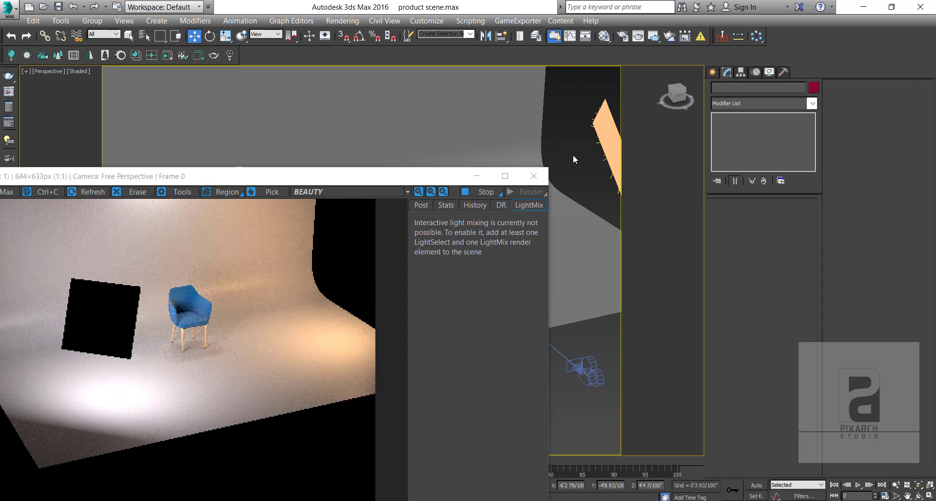
pyautogui.moveTo(73, 176); pyautogui.dragTo(293, 128)
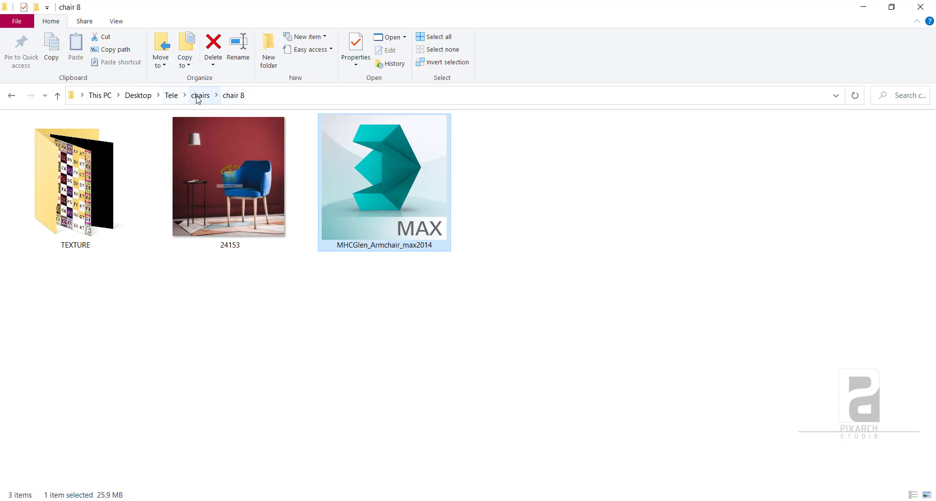
# - Switch to File Explorer, browse the planter 1 and Chubushnik (shrub) folders in Tele's tree collection 1, and return to 3ds Max
pyautogui.click(171, 96)
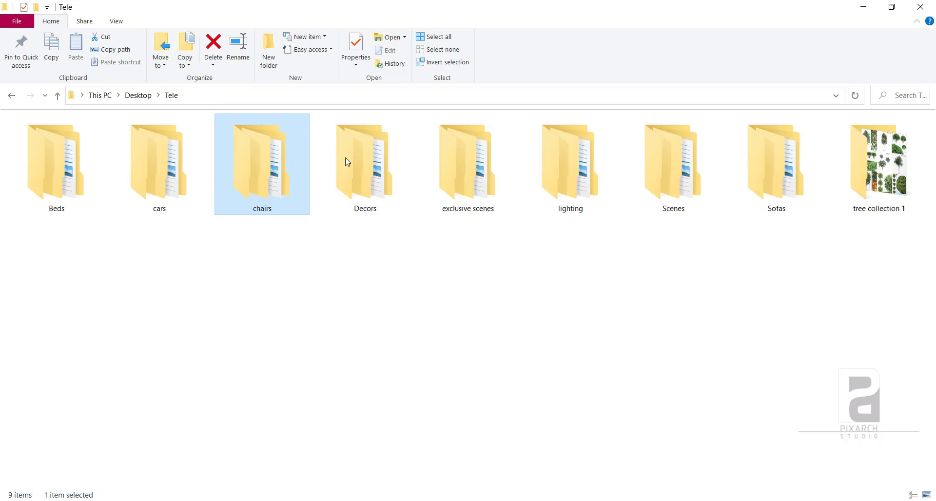
pyautogui.doubleClick(879, 163)
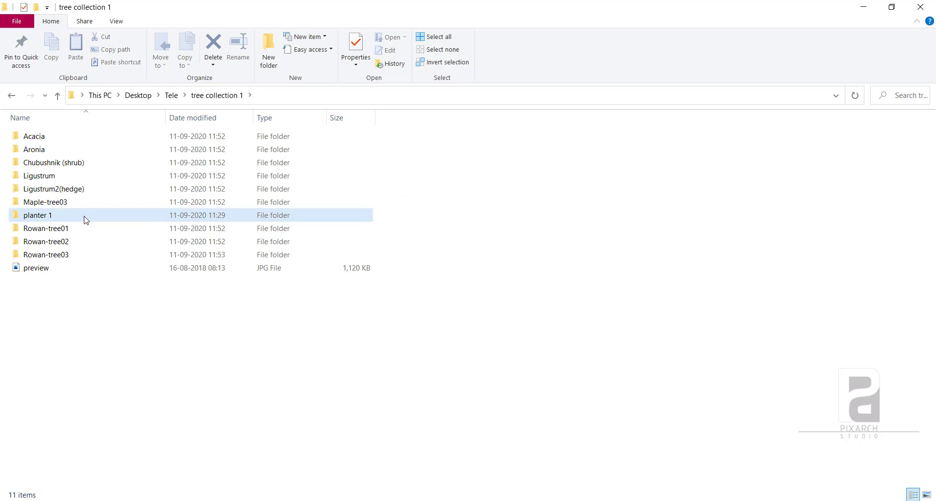
pyautogui.doubleClick(83, 216)
pyautogui.doubleClick(104, 139)
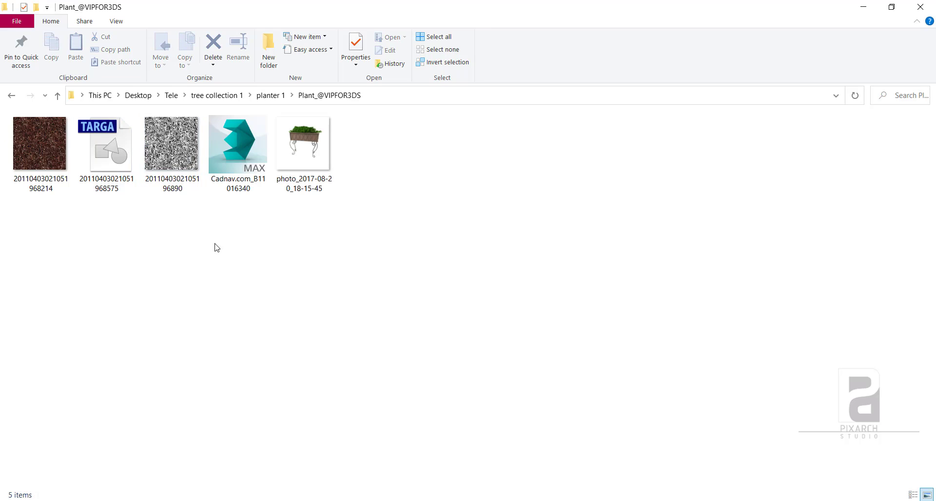
pyautogui.click(228, 96)
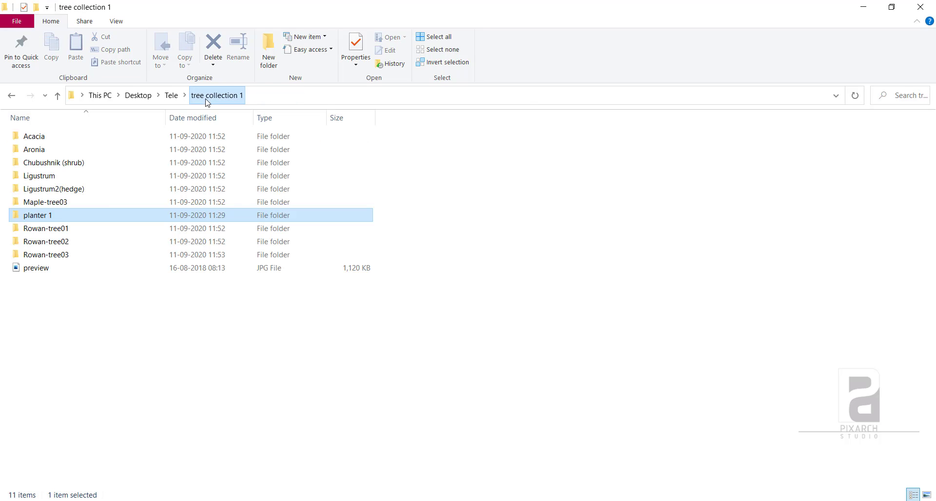
pyautogui.keyDown('ctrl'); pyautogui.scroll(4, 144, 286); pyautogui.keyUp('ctrl')
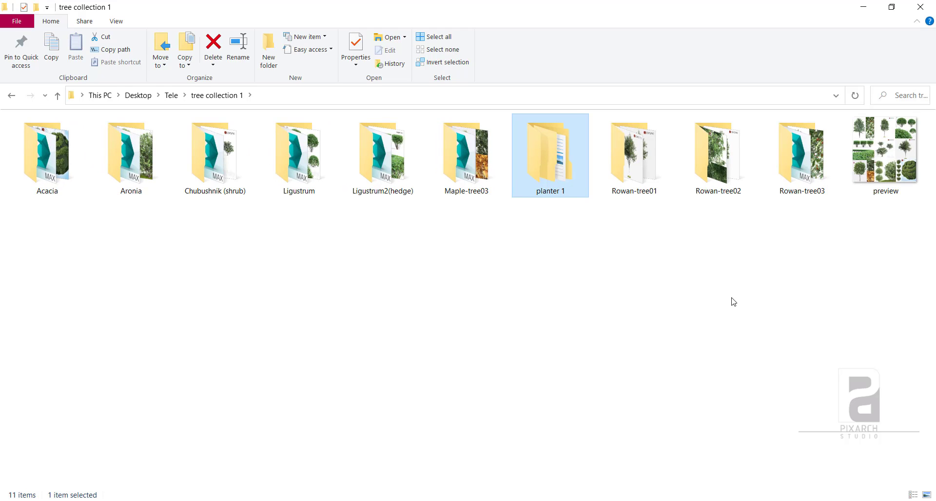
pyautogui.keyDown('ctrl'); pyautogui.scroll(1, 734, 302); pyautogui.keyUp('ctrl')
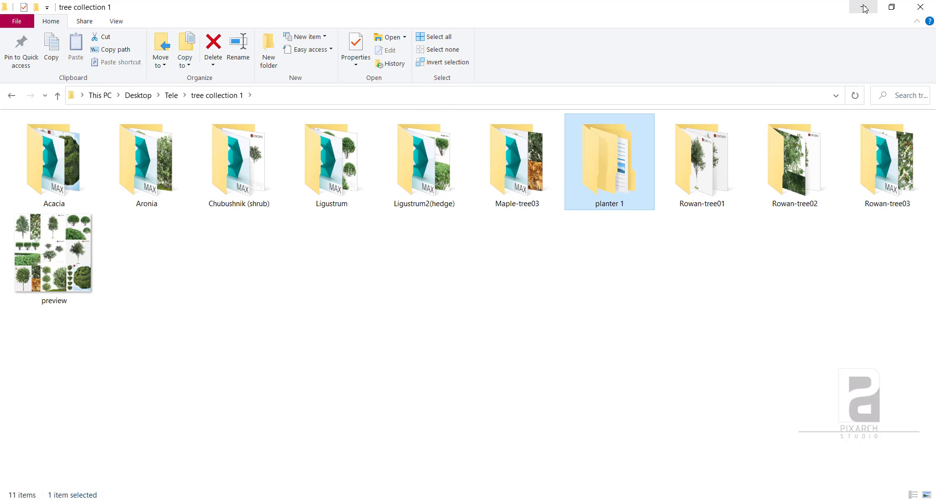
pyautogui.doubleClick(243, 161)
pyautogui.keyDown('ctrl'); pyautogui.scroll(5, 278, 289); pyautogui.keyUp('ctrl')
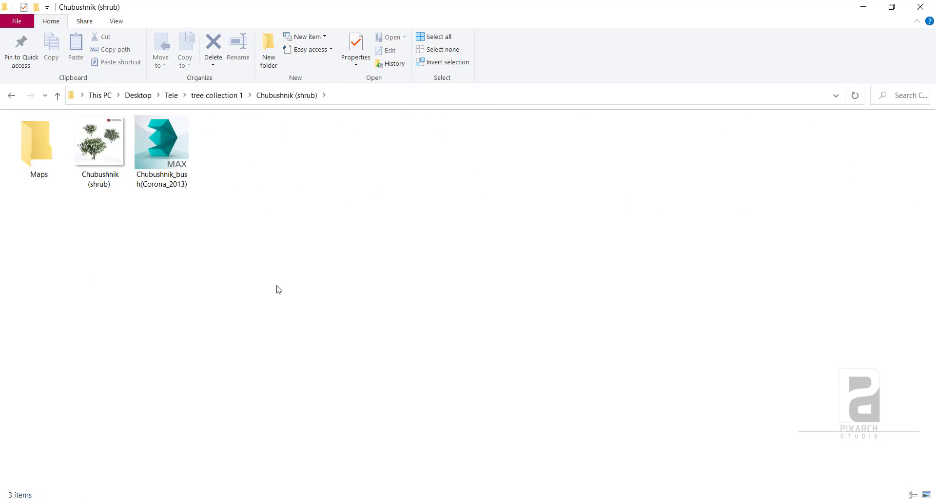
pyautogui.click(877, 6)
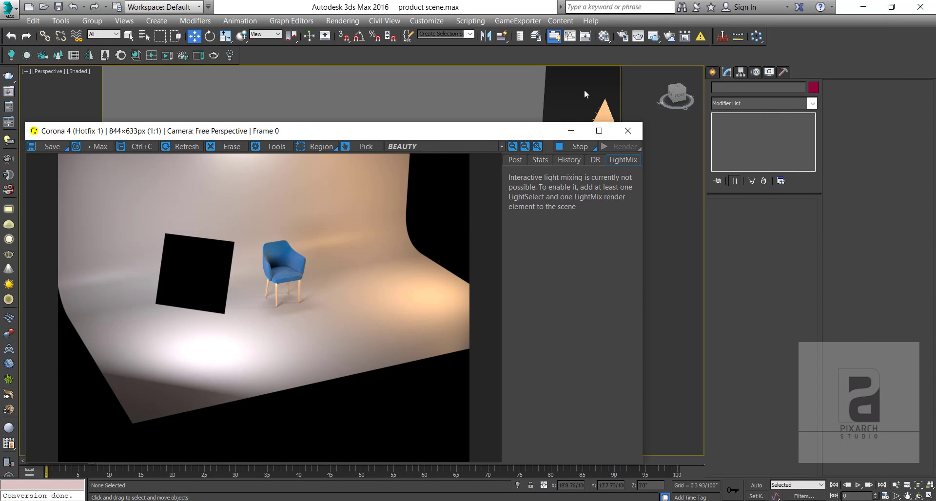
# - Return to the Camera001 view, check its interactive render, and close the frame buffer
pyautogui.press('c')
pyautogui.moveTo(354, 137); pyautogui.dragTo(376, 93)
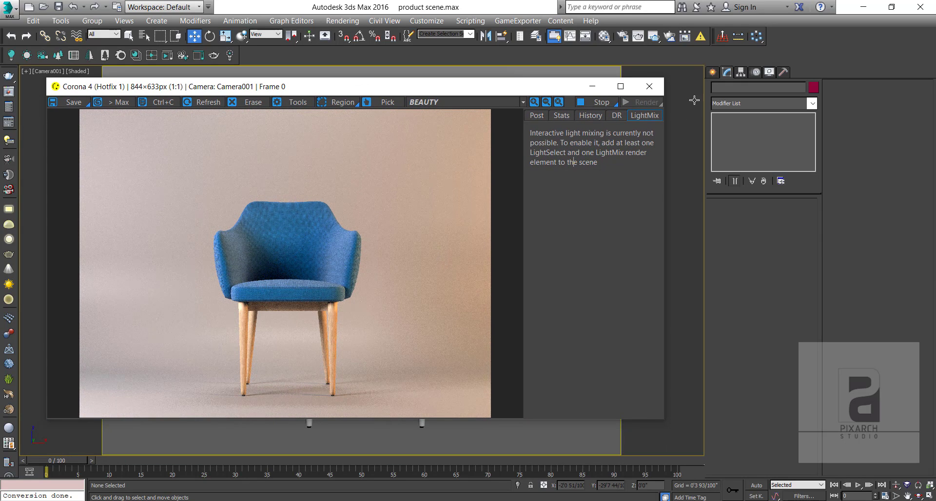
pyautogui.click(648, 86)
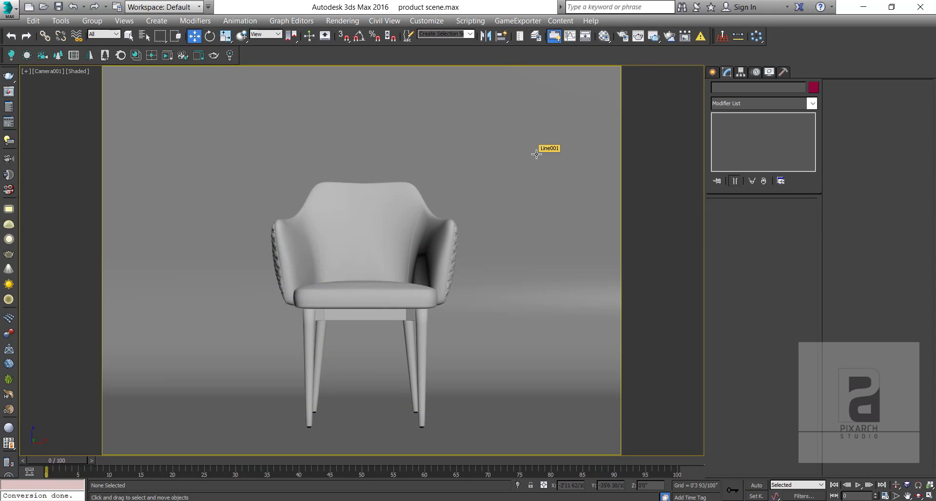
# - Create a standard Target camera in the Front view, placed above and left of the chair and aimed at its seat
pyautogui.press('p')
pyautogui.scroll(-5, 468, 204)
pyautogui.keyDown('alt'); pyautogui.moveTo(447, 278); pyautogui.dragTo(507, 191, button='middle'); pyautogui.keyUp('alt')
pyautogui.moveTo(472, 215); pyautogui.dragTo(412, 226, button='middle')
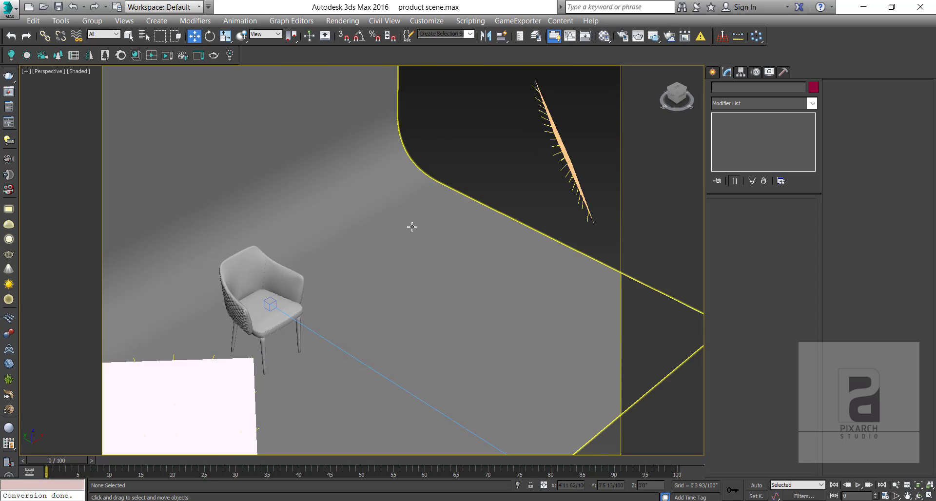
pyautogui.press('t')
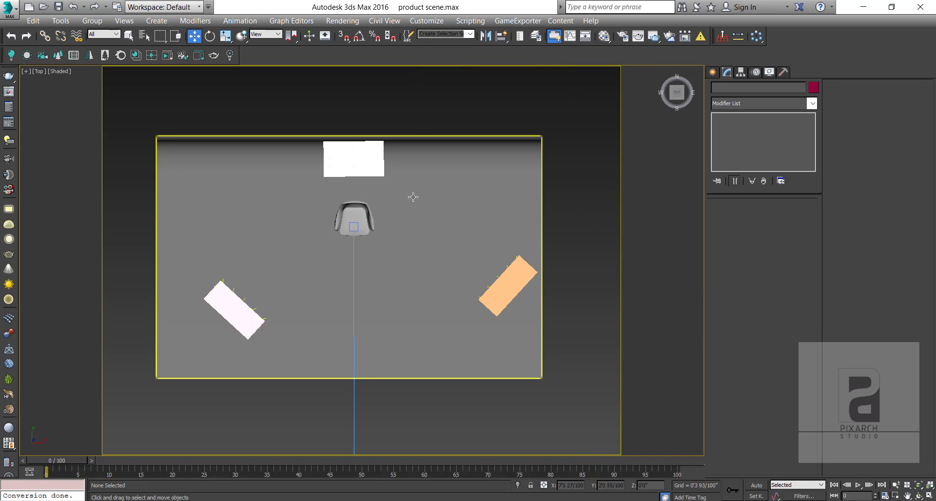
pyautogui.press('f')
pyautogui.click(712, 72)
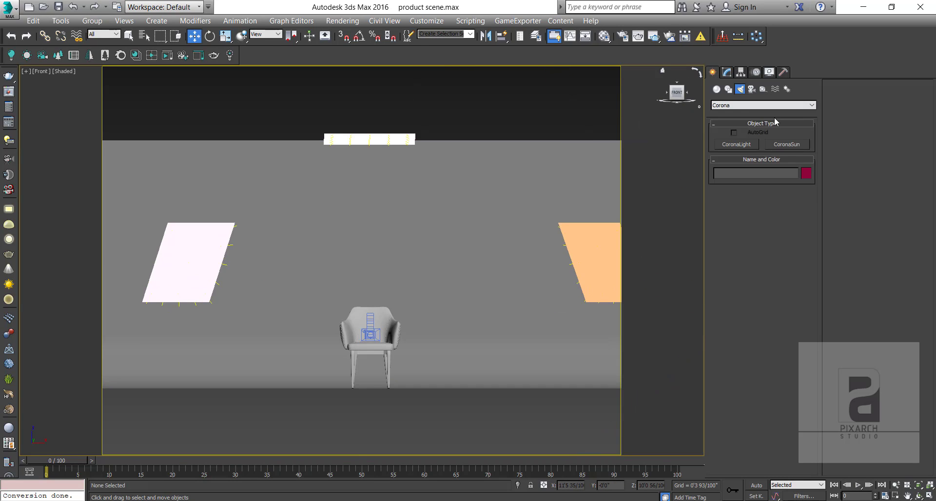
pyautogui.click(751, 90)
pyautogui.click(783, 144)
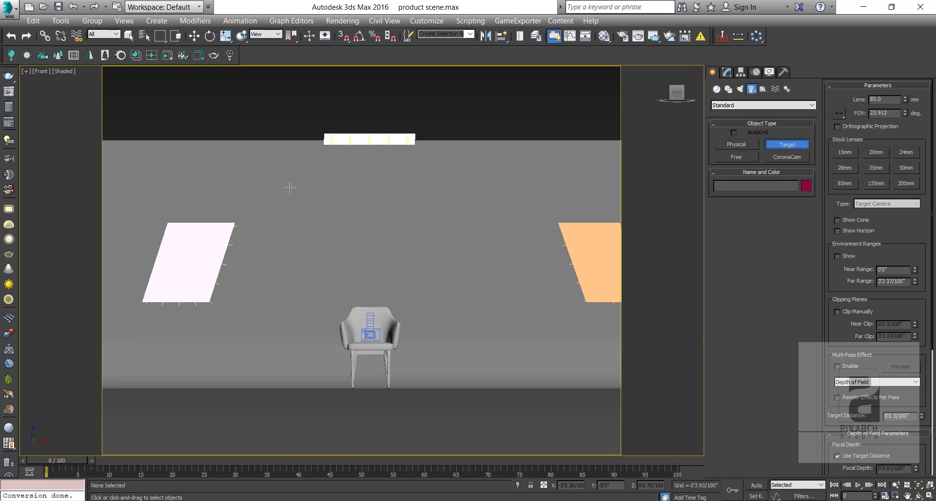
pyautogui.moveTo(264, 153); pyautogui.dragTo(368, 331)
# - Move the new camera in the Top view diagonally in front of the chair, and look through Camera002
pyautogui.press('w')
pyautogui.press('t')
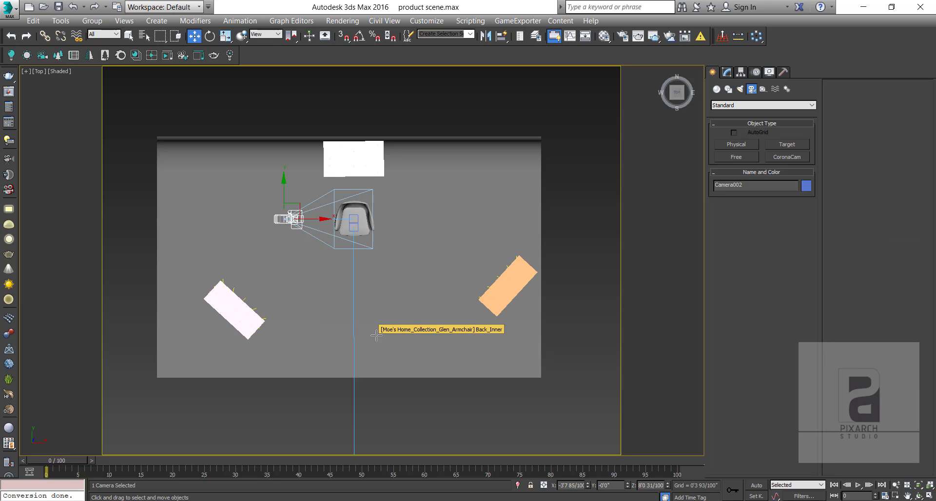
pyautogui.scroll(5, 277, 223)
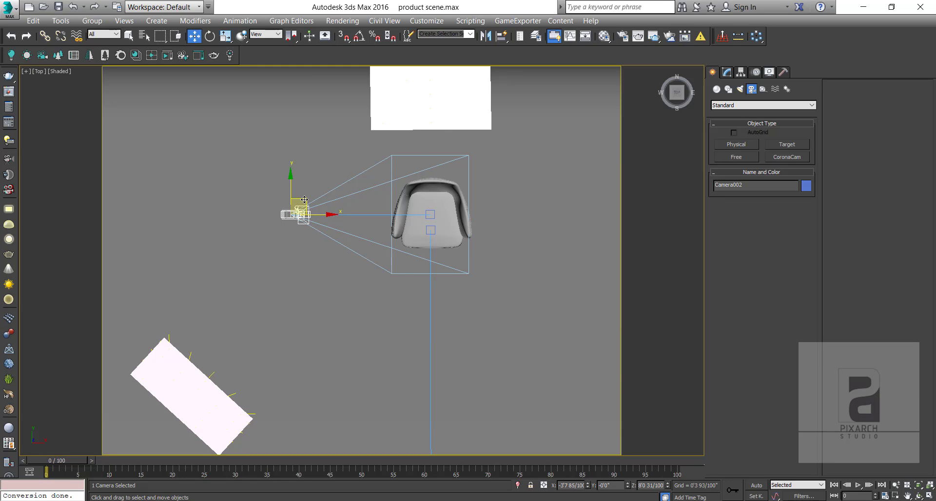
pyautogui.moveTo(306, 213); pyautogui.dragTo(296, 320)
pyautogui.press('c')
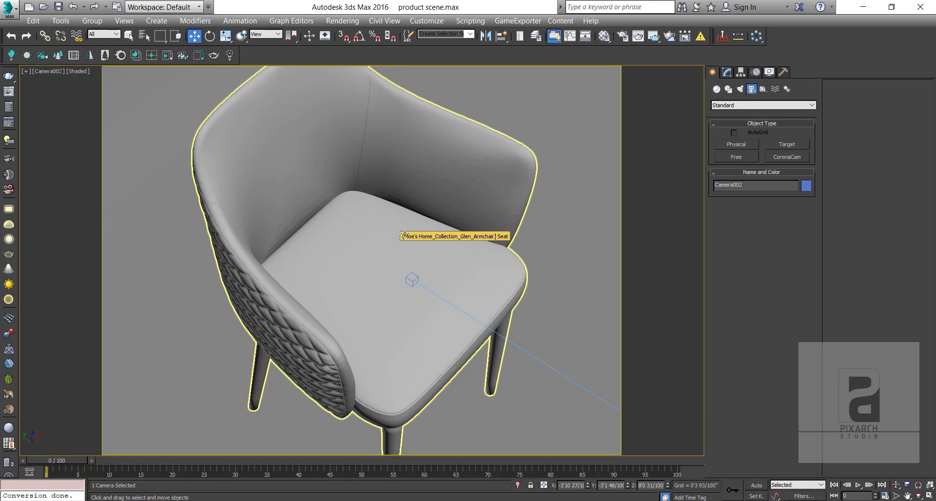
# - Try Camera002's 50 mm stock lens, set the lens to 60 mm, and shift the framing so the chair sits slightly higher
pyautogui.click(728, 72)
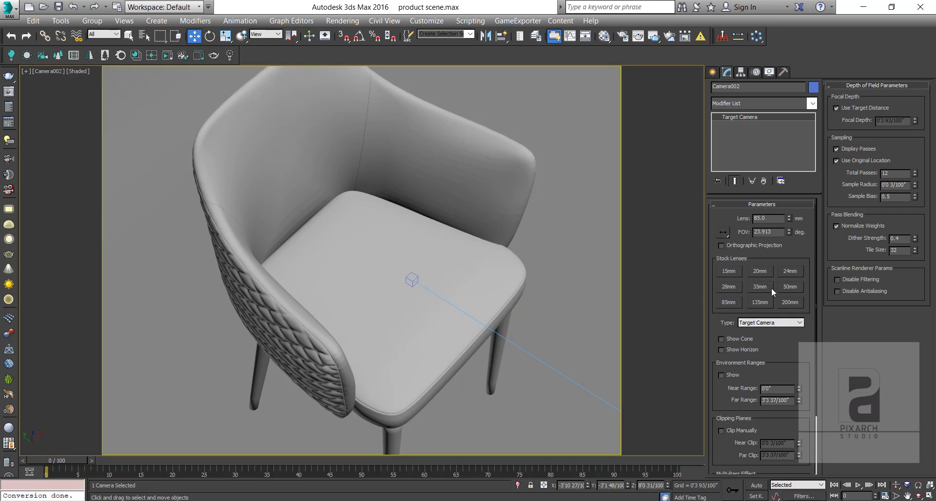
pyautogui.click(789, 286)
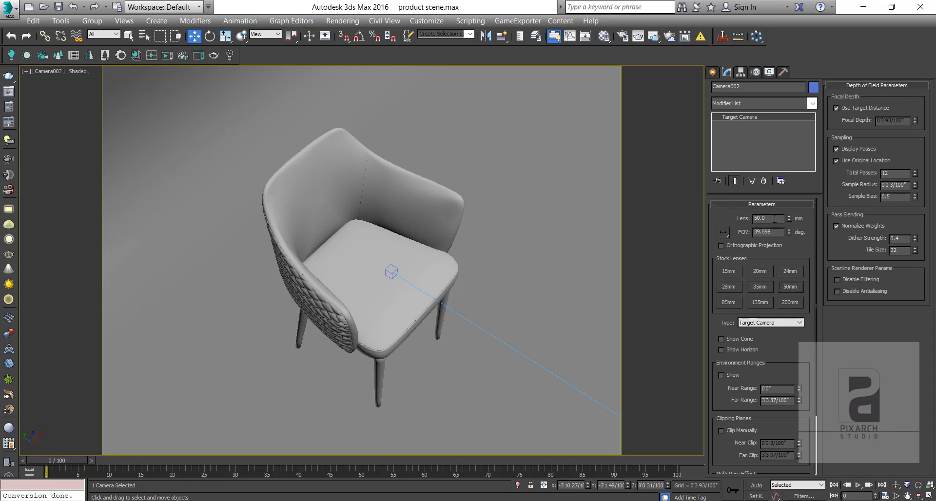
pyautogui.write('60')
pyautogui.press('Return')
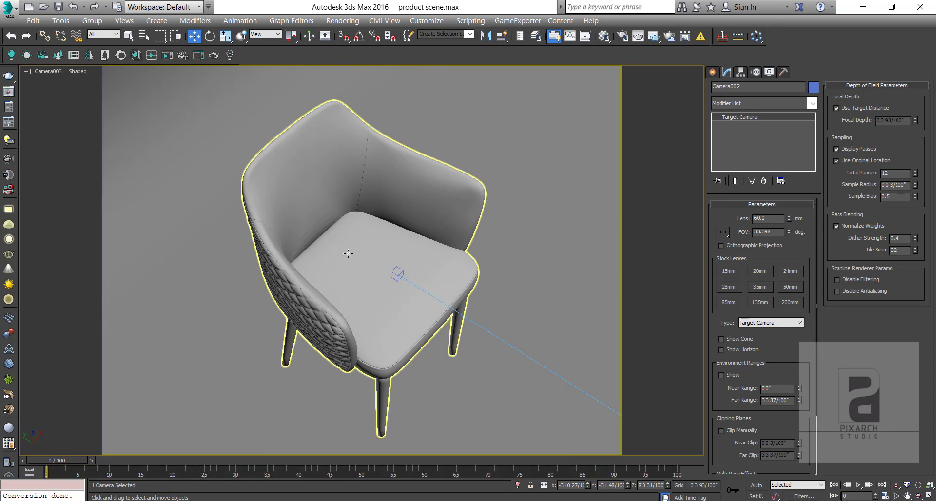
pyautogui.moveTo(348, 253); pyautogui.dragTo(349, 236, button='middle')
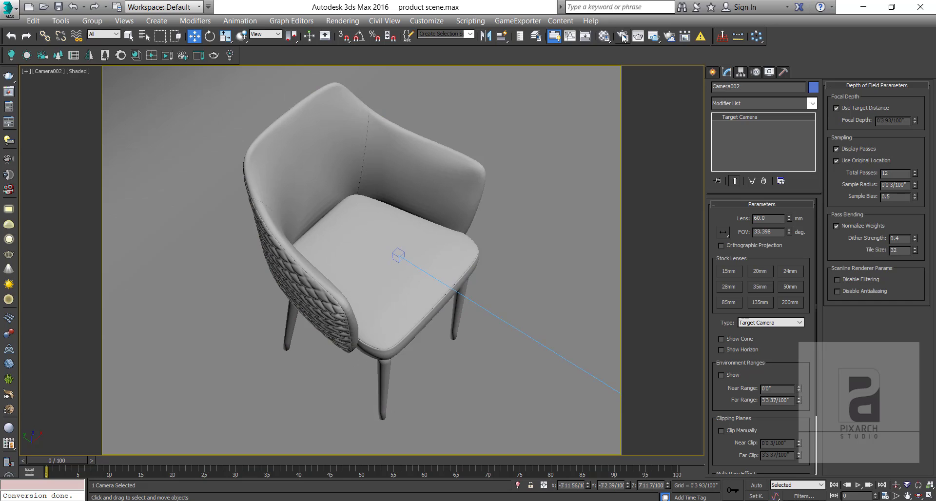
# - Open and close the render setup, then start a test render of Camera002 and cancel it
pyautogui.click(622, 37)
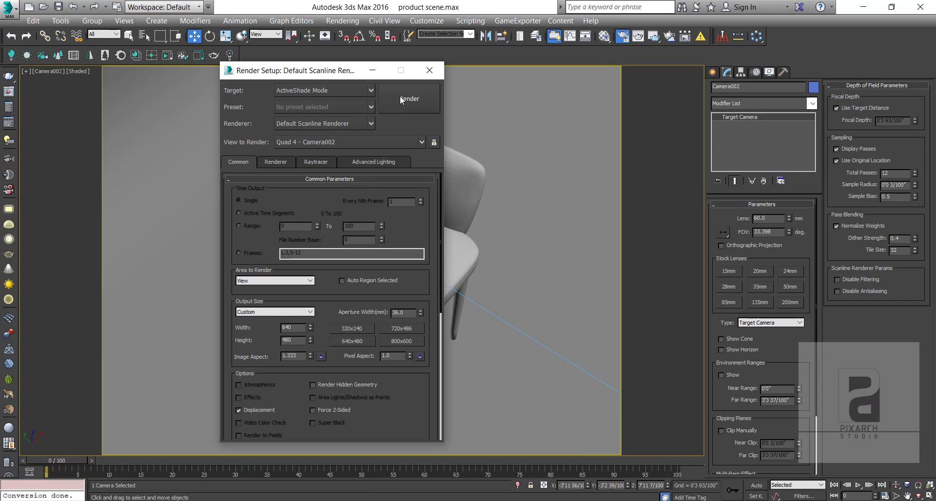
pyautogui.click(429, 70)
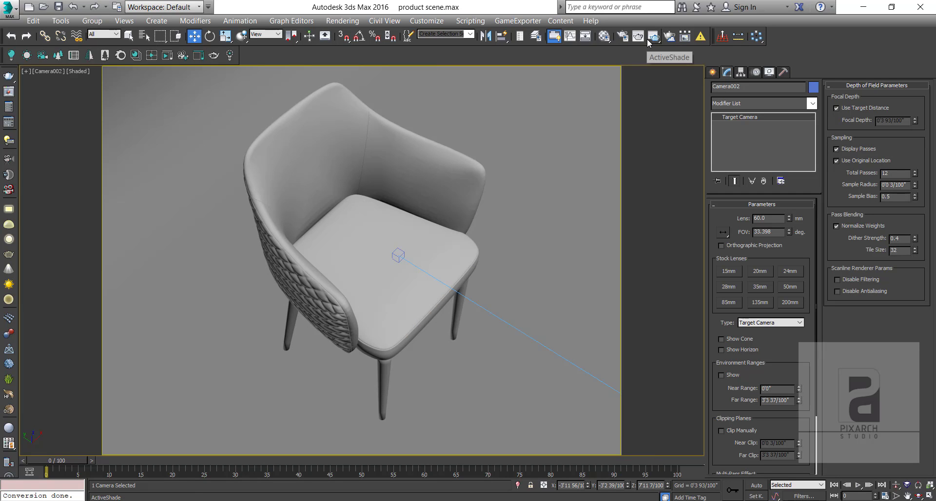
pyautogui.click(654, 37)
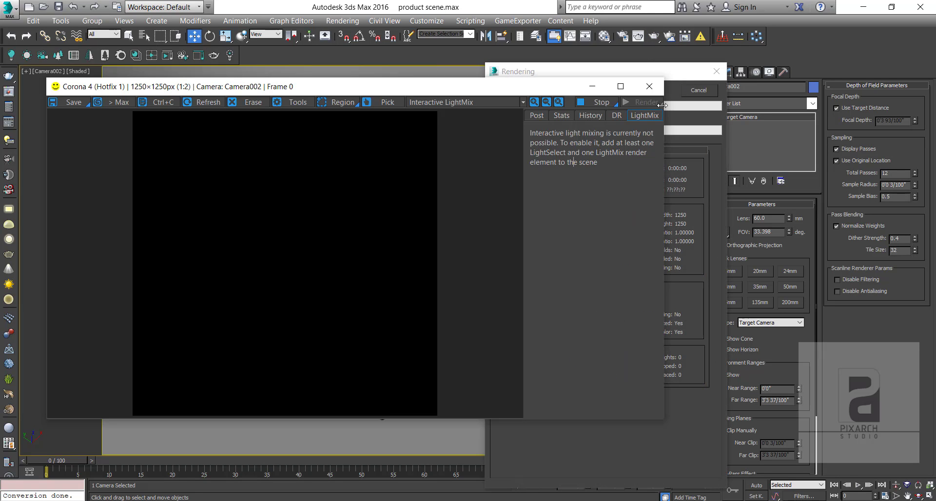
pyautogui.click(650, 87)
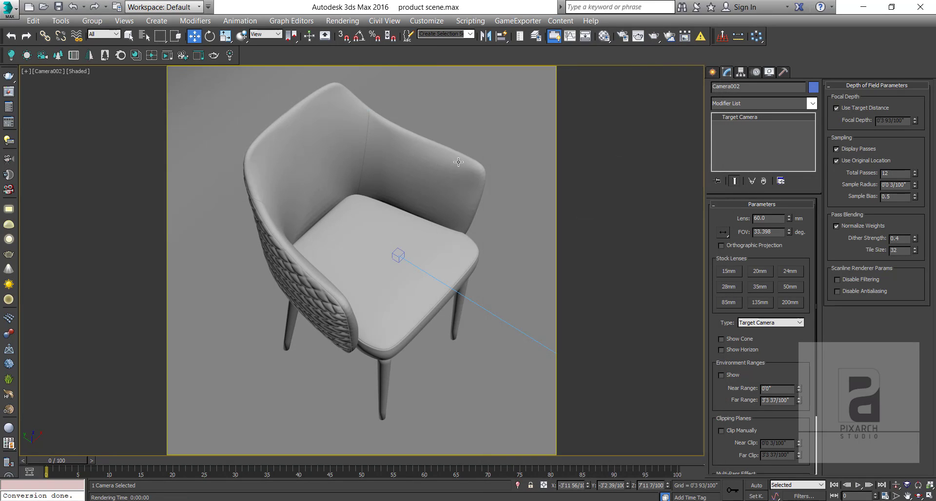
# - Select Camera002 from its view and set its lens to 80 mm to fit the square frame
pyautogui.click(472, 149)
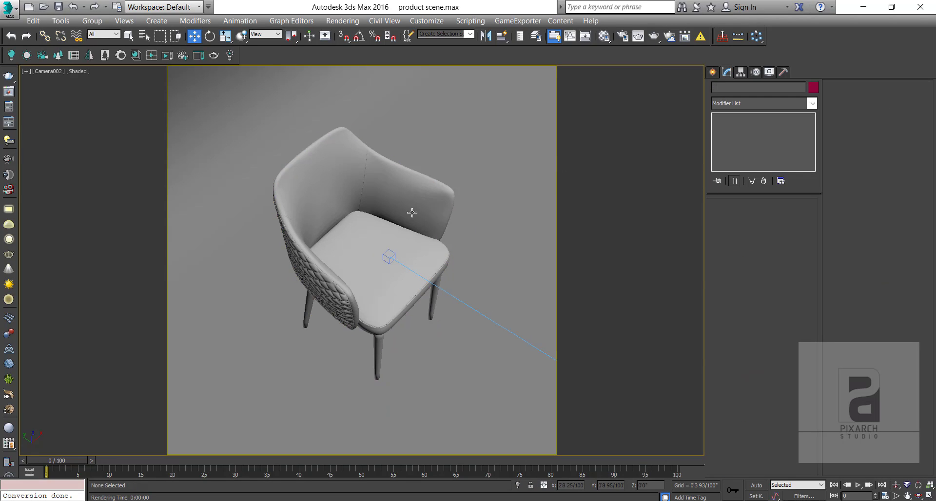
pyautogui.click(55, 71)
pyautogui.click(93, 270)
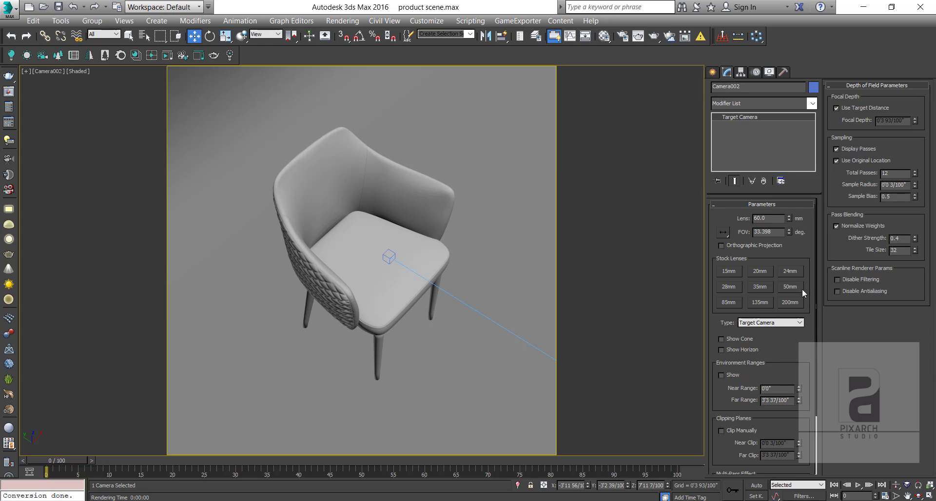
pyautogui.moveTo(786, 214); pyautogui.dragTo(795, 204)
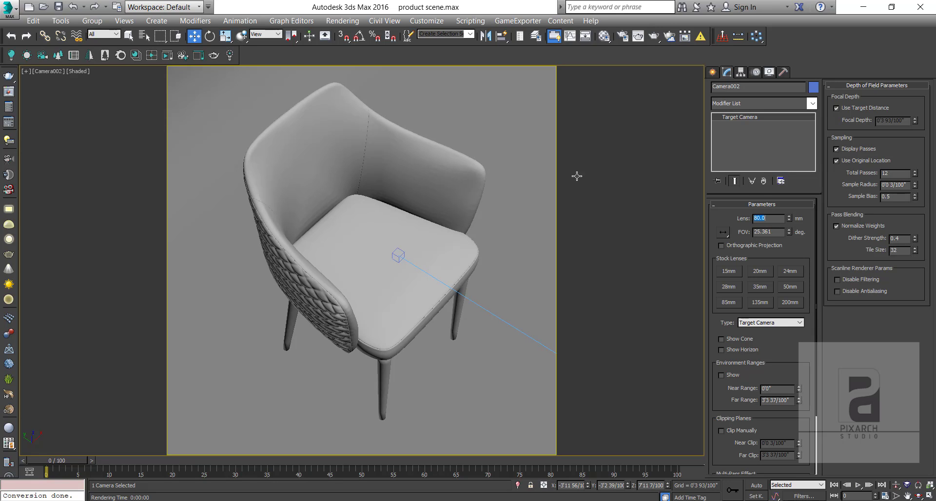
# - Switch to the Camera001 view, select that camera, and set its lens to 100 mm
pyautogui.click(330, 287)
pyautogui.press('c')
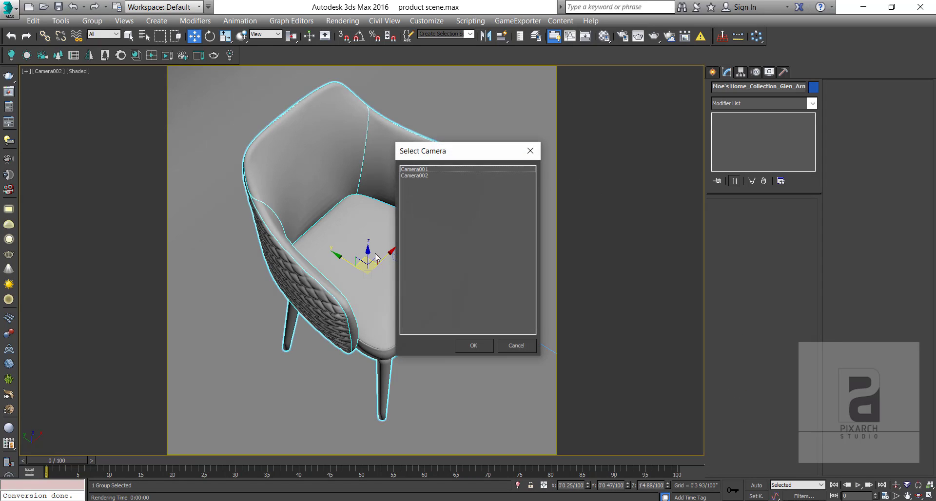
pyautogui.doubleClick(414, 169)
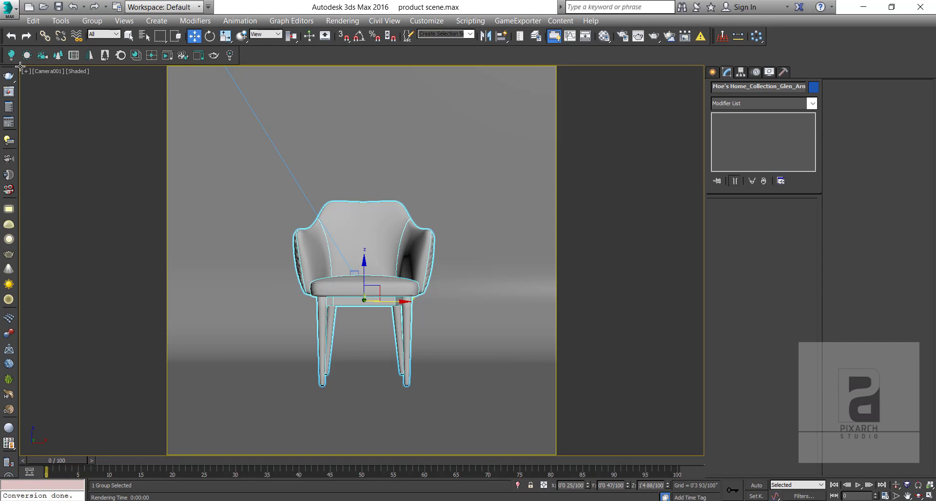
pyautogui.click(40, 75)
pyautogui.click(46, 71)
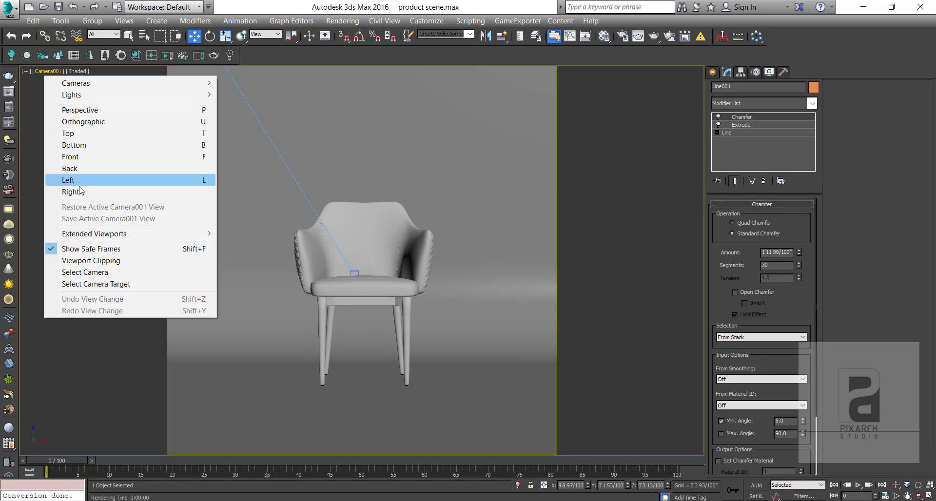
pyautogui.click(86, 272)
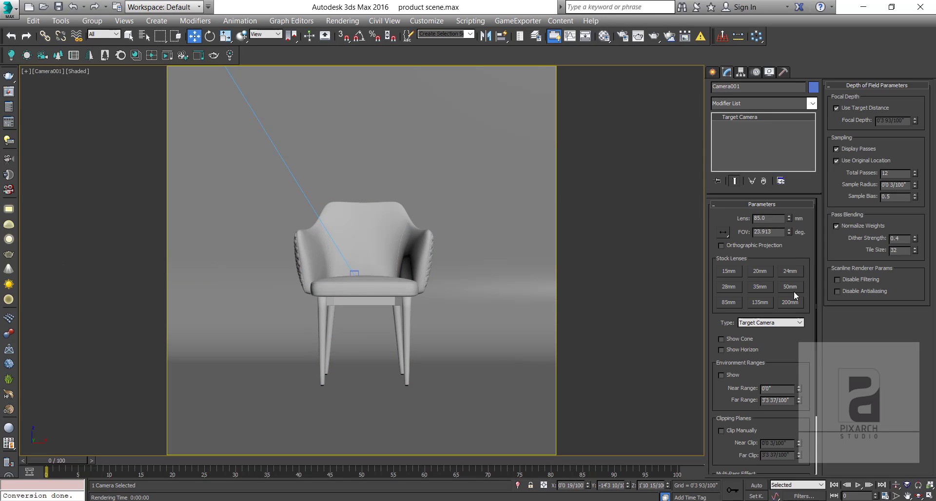
pyautogui.click(736, 300)
pyautogui.write('100')
pyautogui.press('Return')
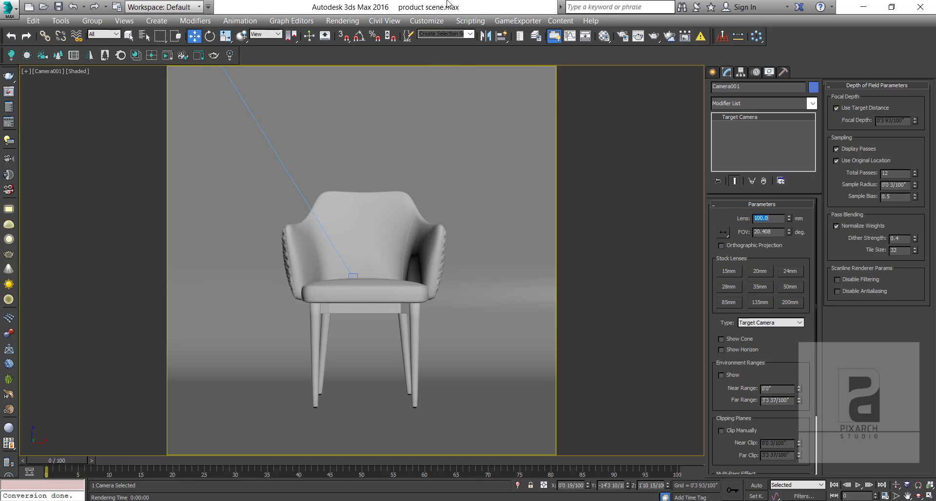
pyautogui.click(461, 137)
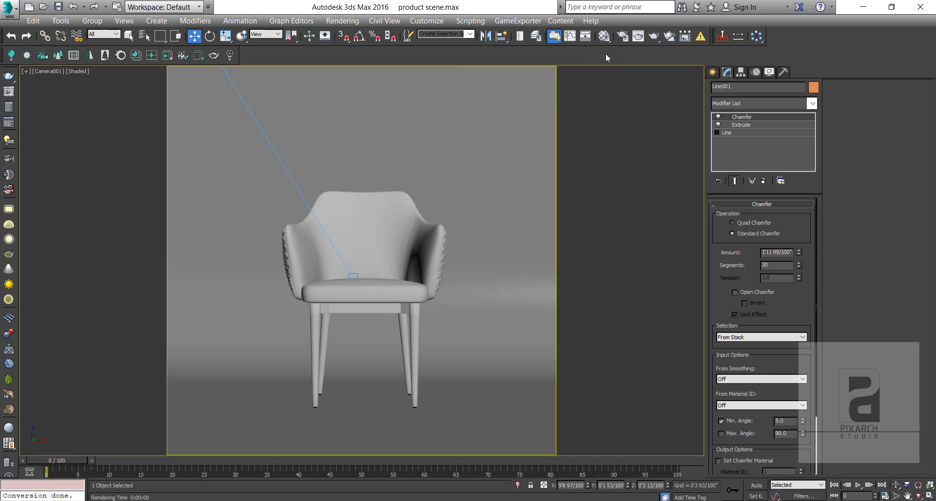
# - Render Camera001, examine the chair's fabric, legs and the render statistics up close, and close the frame buffer
pyautogui.click(653, 36)
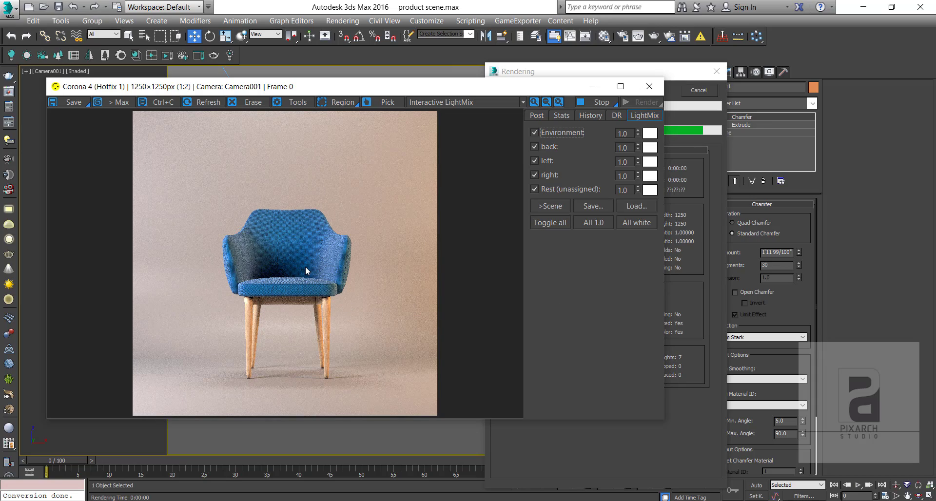
pyautogui.scroll(2, 306, 260)
pyautogui.scroll(2, 282, 261)
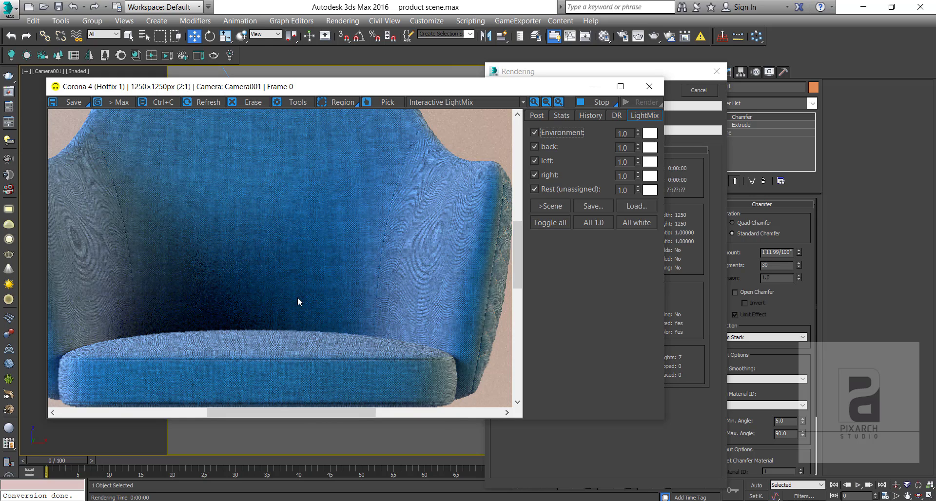
pyautogui.scroll(-3, 314, 253)
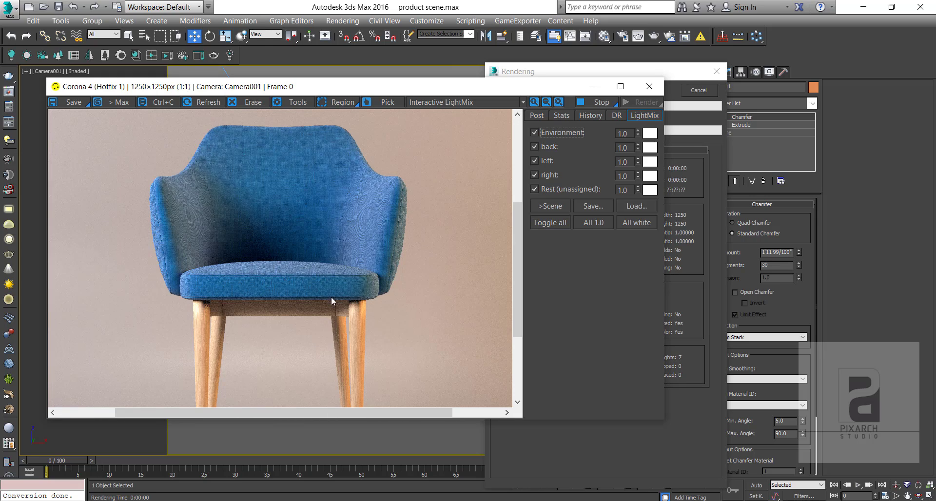
pyautogui.moveTo(336, 204); pyautogui.dragTo(334, 244)
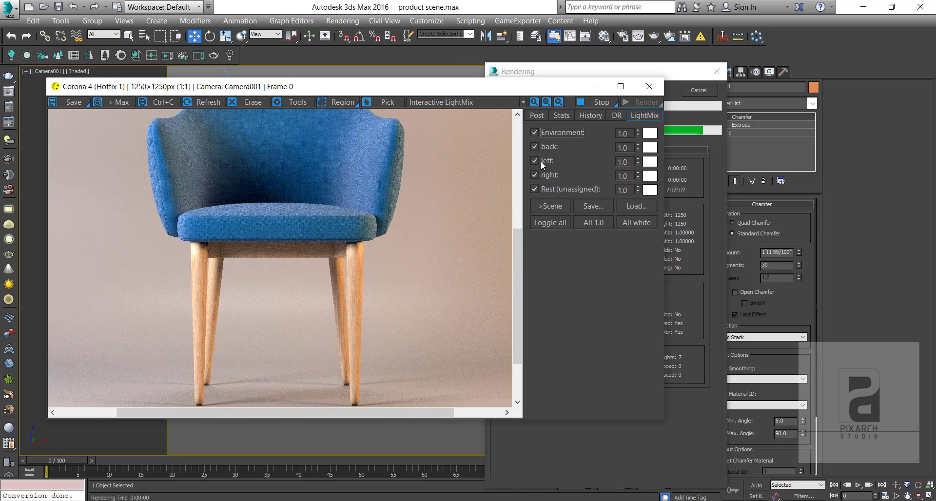
pyautogui.click(560, 118)
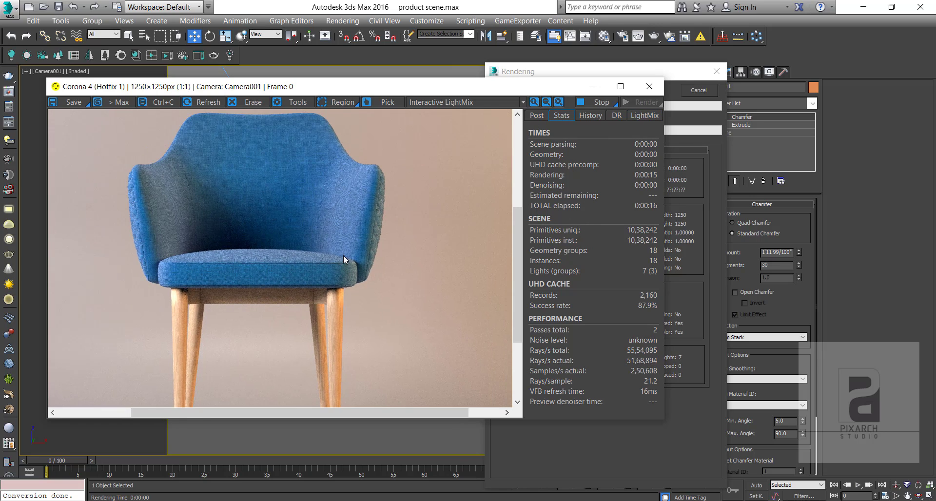
pyautogui.scroll(-1, 344, 259)
pyautogui.click(649, 87)
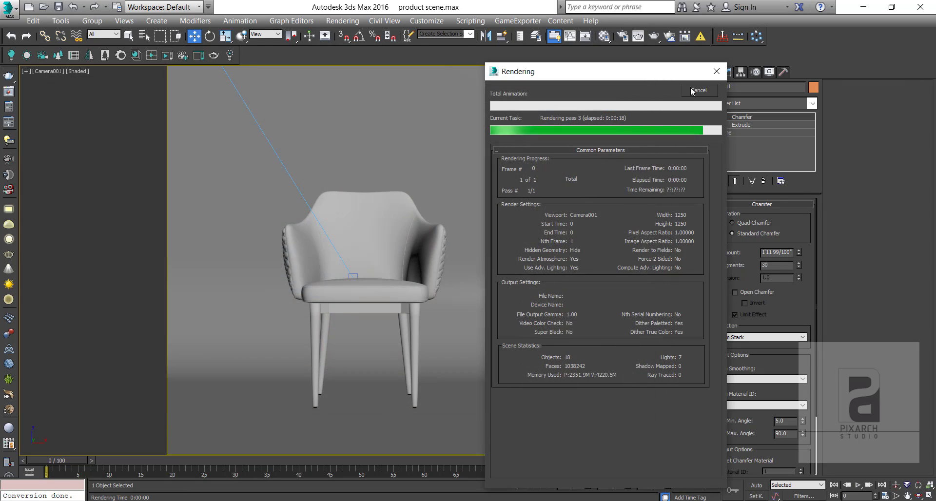
# - Switch to the Camera002 view and start its Corona render
pyautogui.press('c')
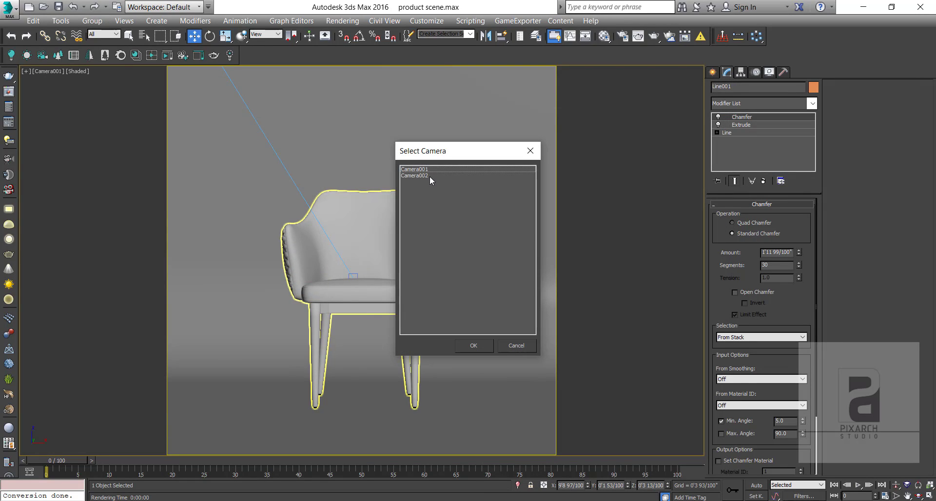
pyautogui.doubleClick(428, 175)
pyautogui.click(654, 36)
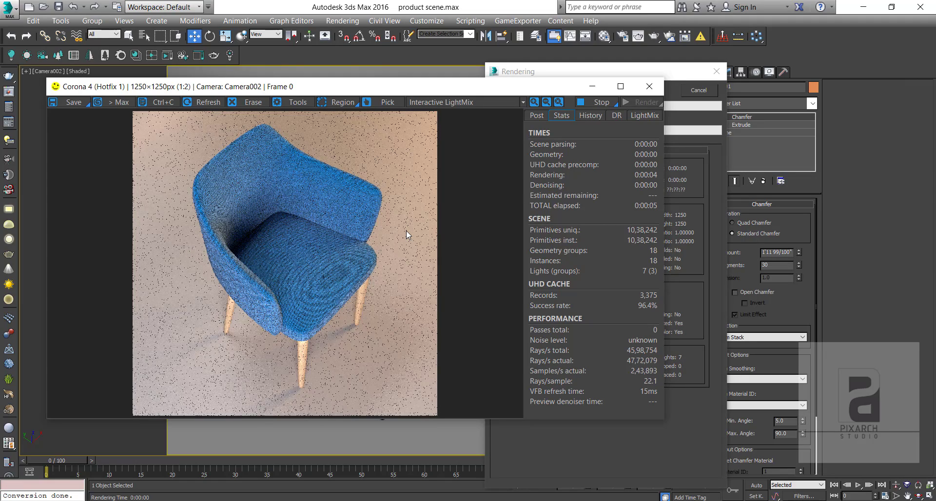
# - Try LightMix intensities of 1.5 and 2 for the right light, and set it back to 1
pyautogui.click(641, 117)
pyautogui.doubleClick(624, 175)
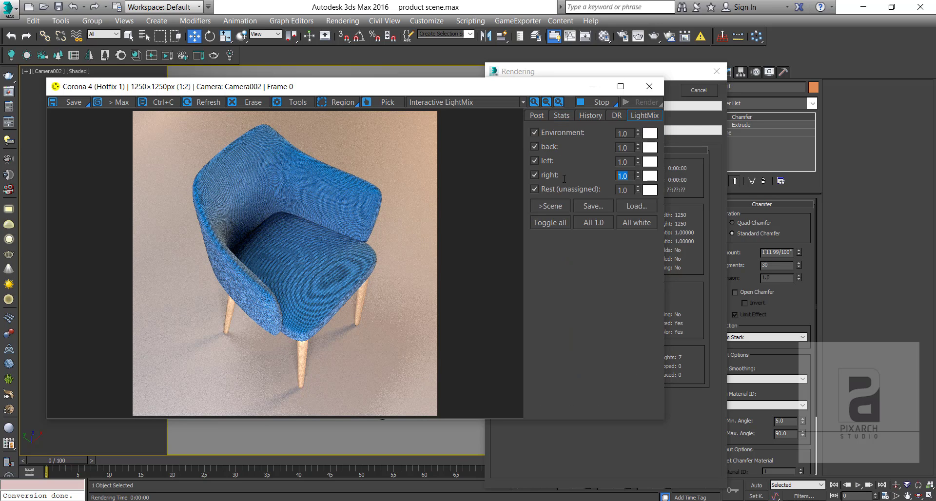
pyautogui.write('1.50')
pyautogui.press('Return')
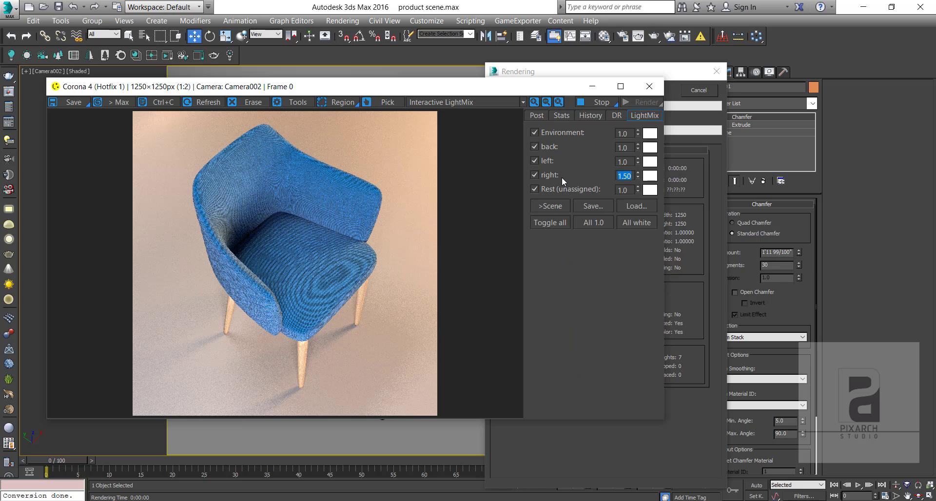
pyautogui.write('2')
pyautogui.press('Return')
pyautogui.write('2')
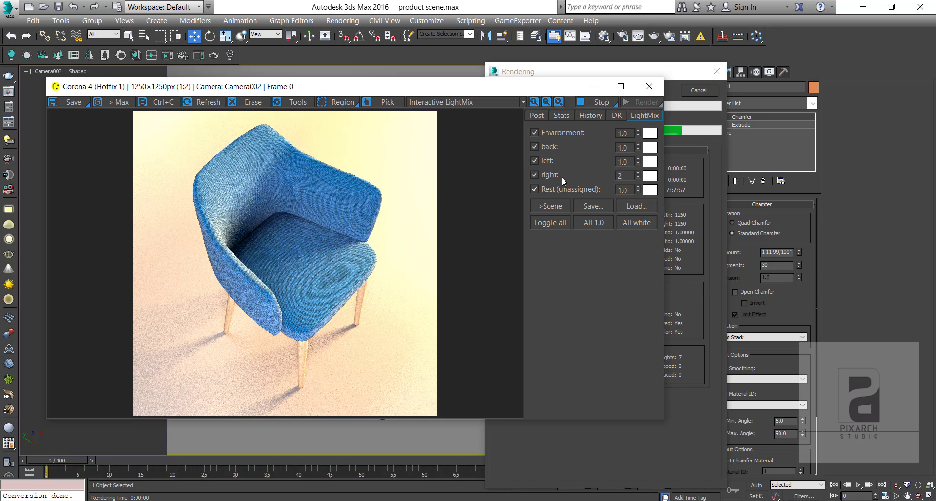
pyautogui.press('Return')
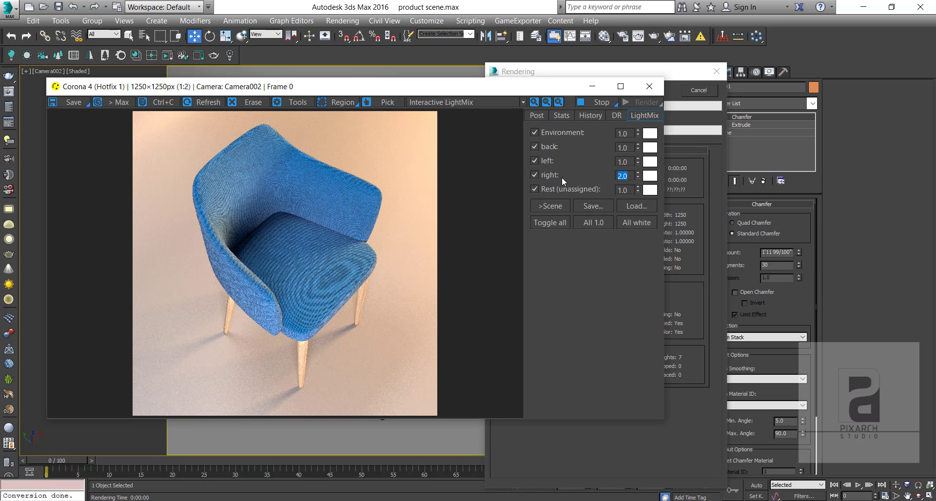
pyautogui.write('1')
pyautogui.press('Return')
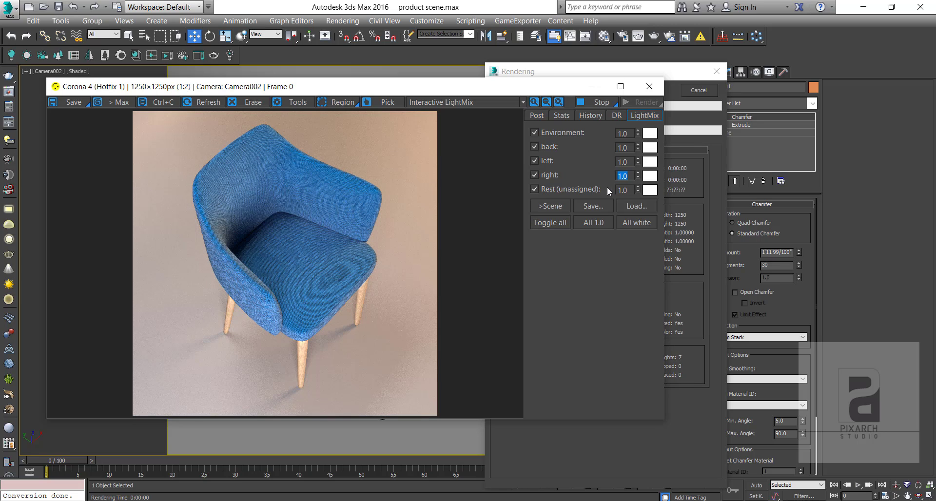
# - Disable the Rest (unassigned) lights in LightMix and check the environment's contribution by toggling it off and on
pyautogui.click(534, 189)
pyautogui.click(533, 133)
pyautogui.click(534, 132)
# - Set the back light's LightMix intensity to 1.5, comparing it with 2.5
pyautogui.press('Tab')
pyautogui.press('Tab')
pyautogui.write('1.5')
pyautogui.press('Return')
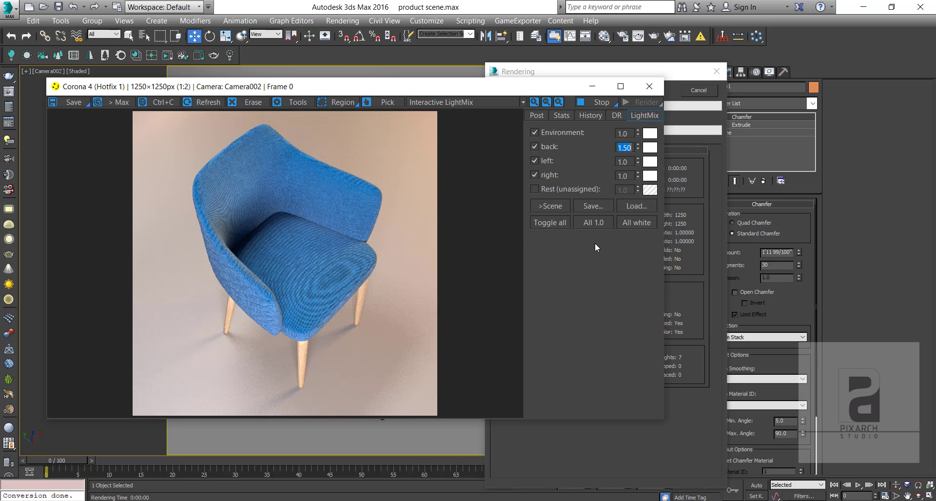
pyautogui.write('2.5')
pyautogui.press('Return')
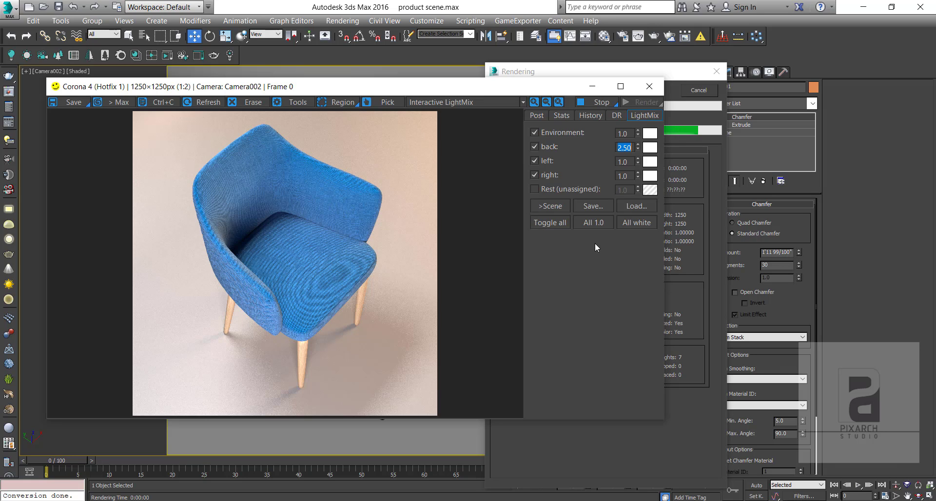
pyautogui.write('1.5')
pyautogui.press('Return')
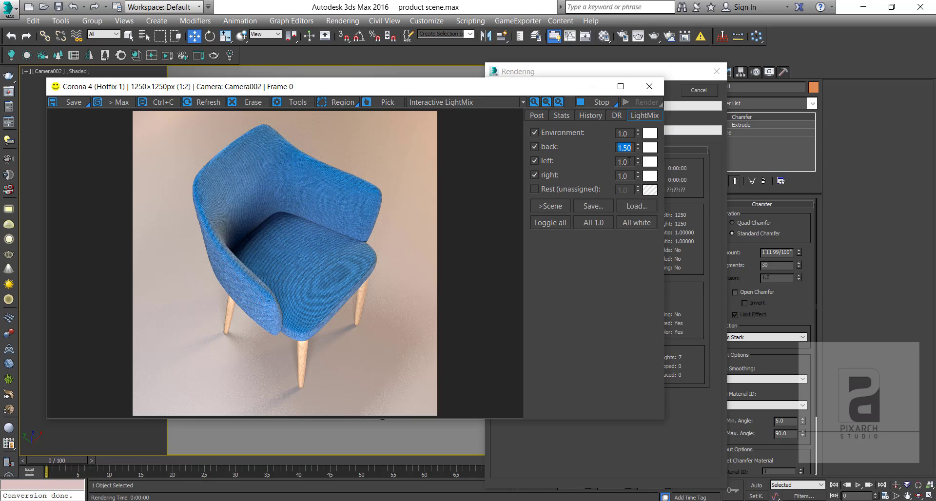
# - Set the left light's LightMix intensity to 1.5
pyautogui.press('Tab')
pyautogui.write('1.5')
pyautogui.press('Return')
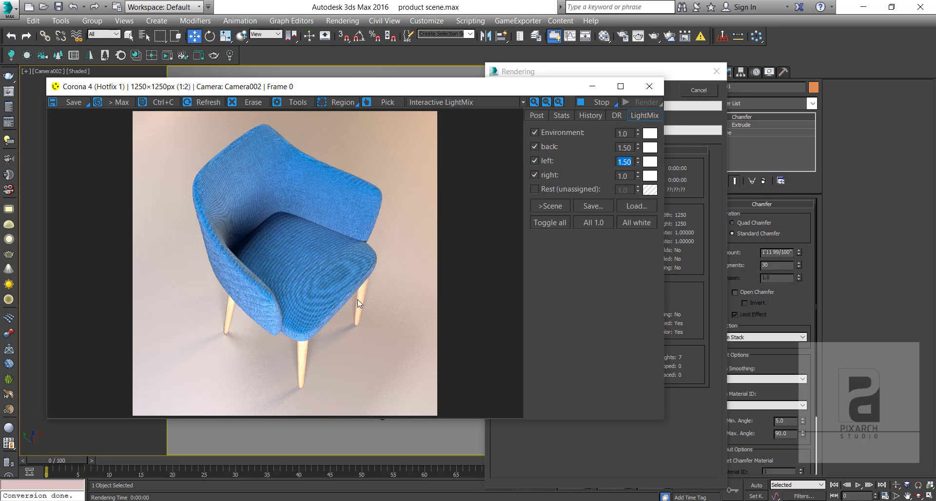
# - Examine the chair's quilted side, seat fabric and backrest up close in the Camera002 render
pyautogui.scroll(1, 253, 284)
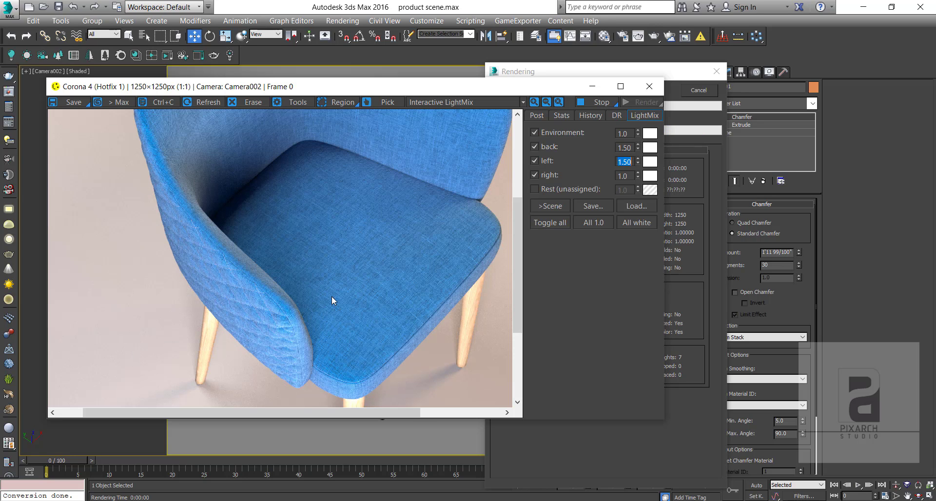
pyautogui.scroll(1, 308, 319)
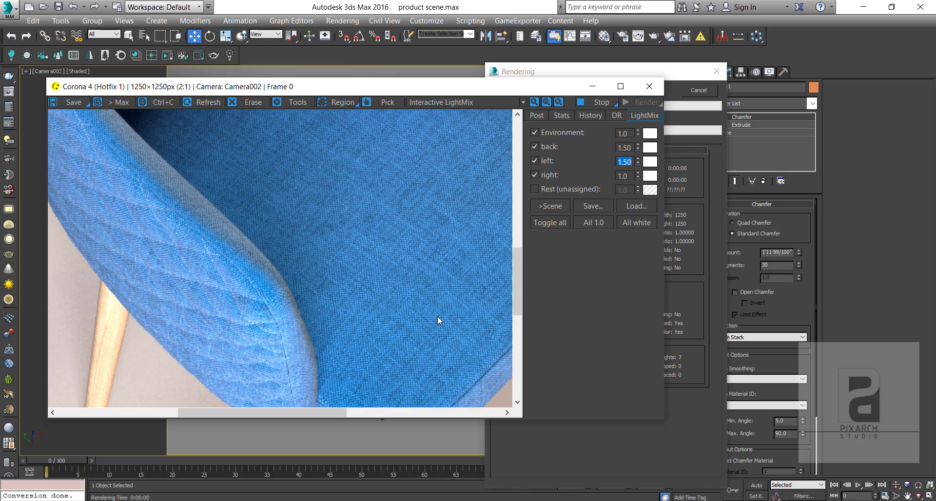
pyautogui.moveTo(438, 318); pyautogui.dragTo(262, 167)
pyautogui.moveTo(302, 261); pyautogui.dragTo(339, 186)
pyautogui.scroll(-1, 338, 348)
pyautogui.moveTo(377, 348); pyautogui.dragTo(353, 492)
pyautogui.moveTo(339, 298); pyautogui.dragTo(341, 375)
pyautogui.scroll(-1, 363, 252)
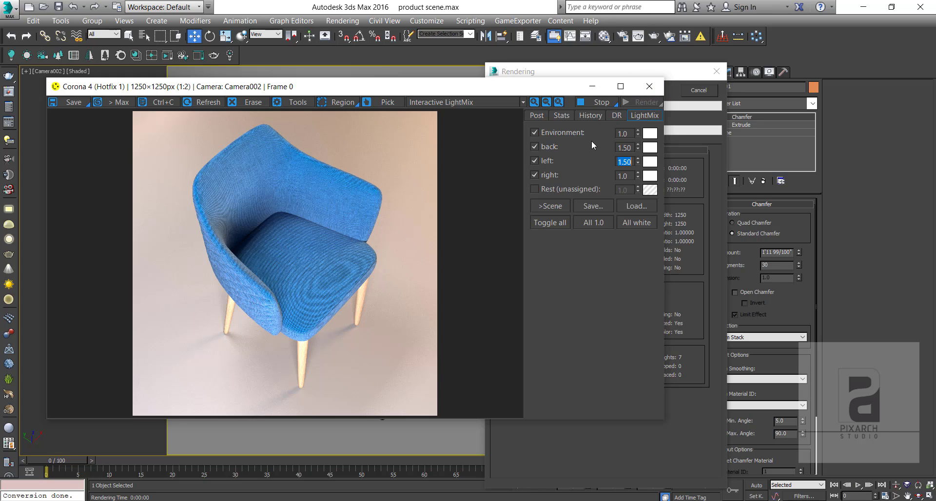
# - Close the frame buffer and deselect the backdrop in the Camera002 view
pyautogui.click(649, 86)
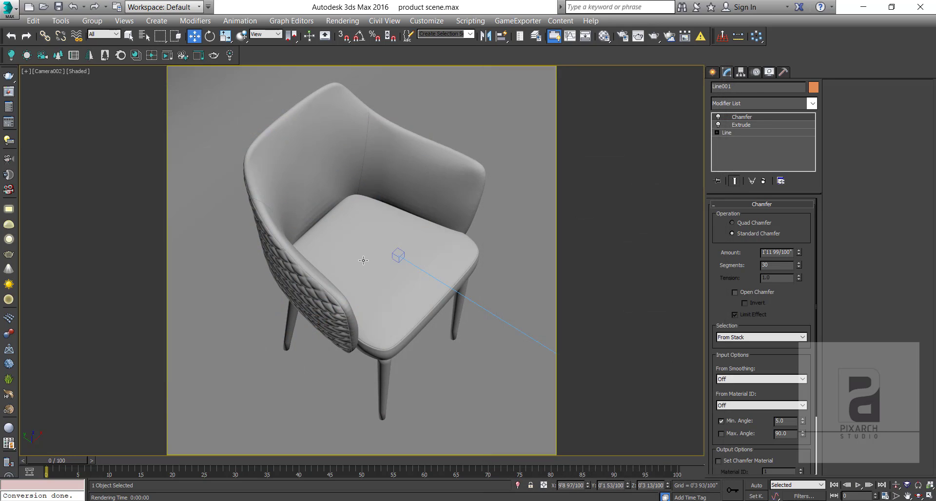
pyautogui.hotkey('ctrl', 'd')
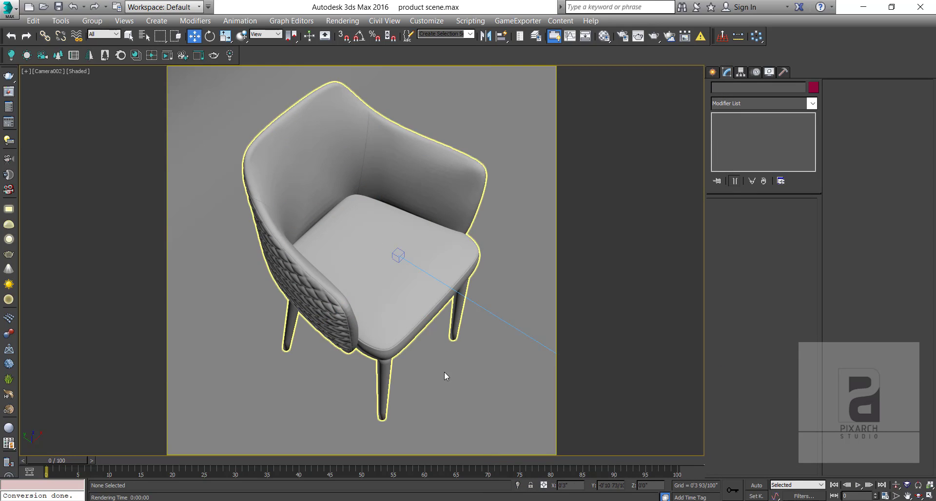